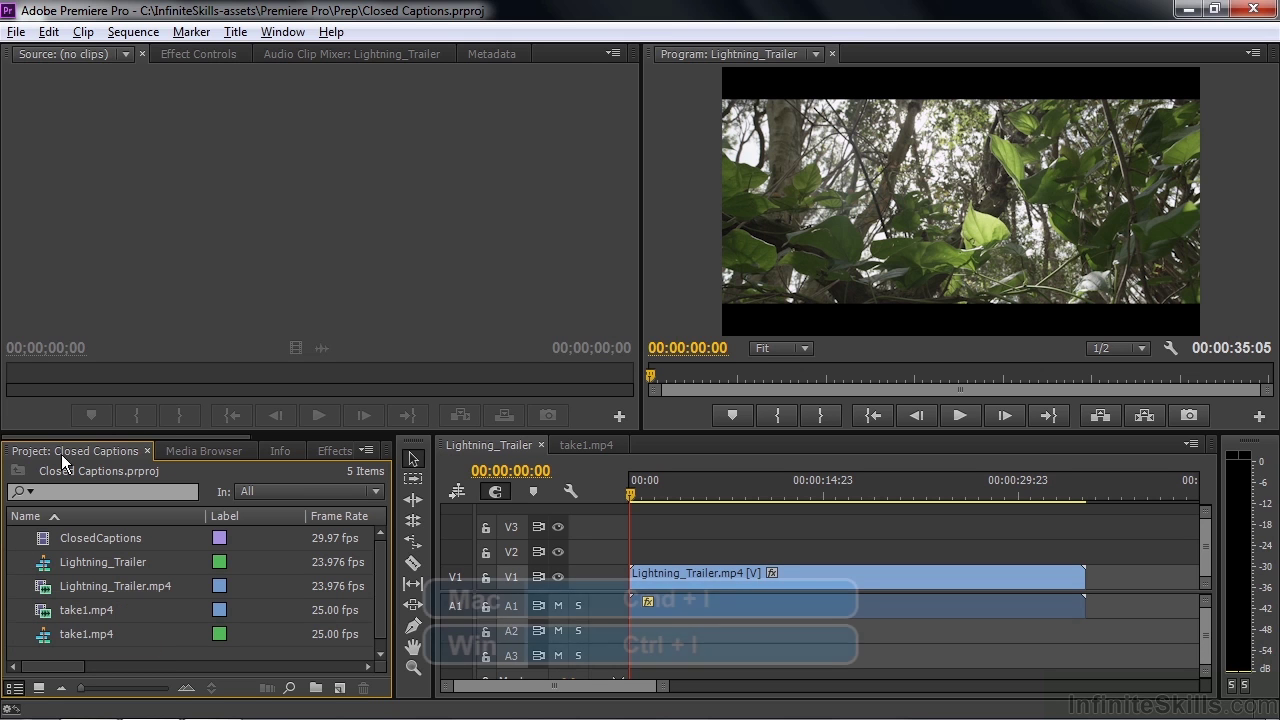
- Import LightningTrailer.scc from the Closed caption folder into the Closed Captions project
left_click(16, 32)
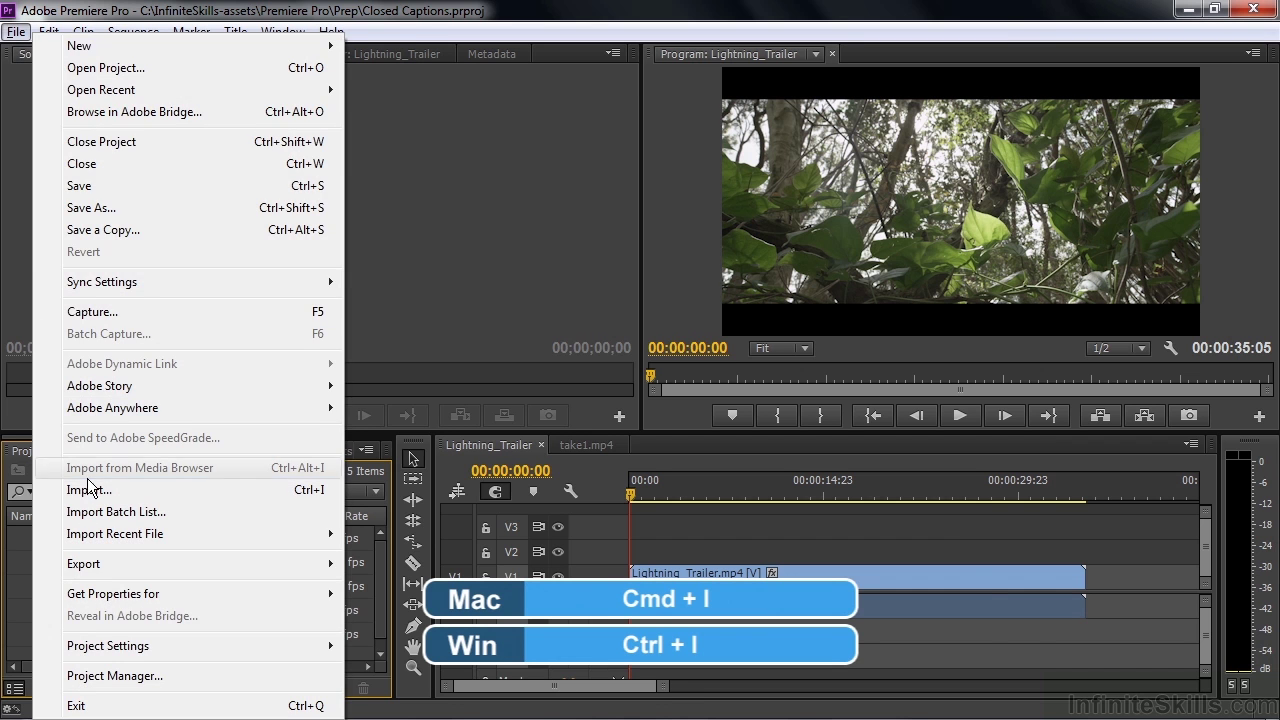
left_click(92, 490)
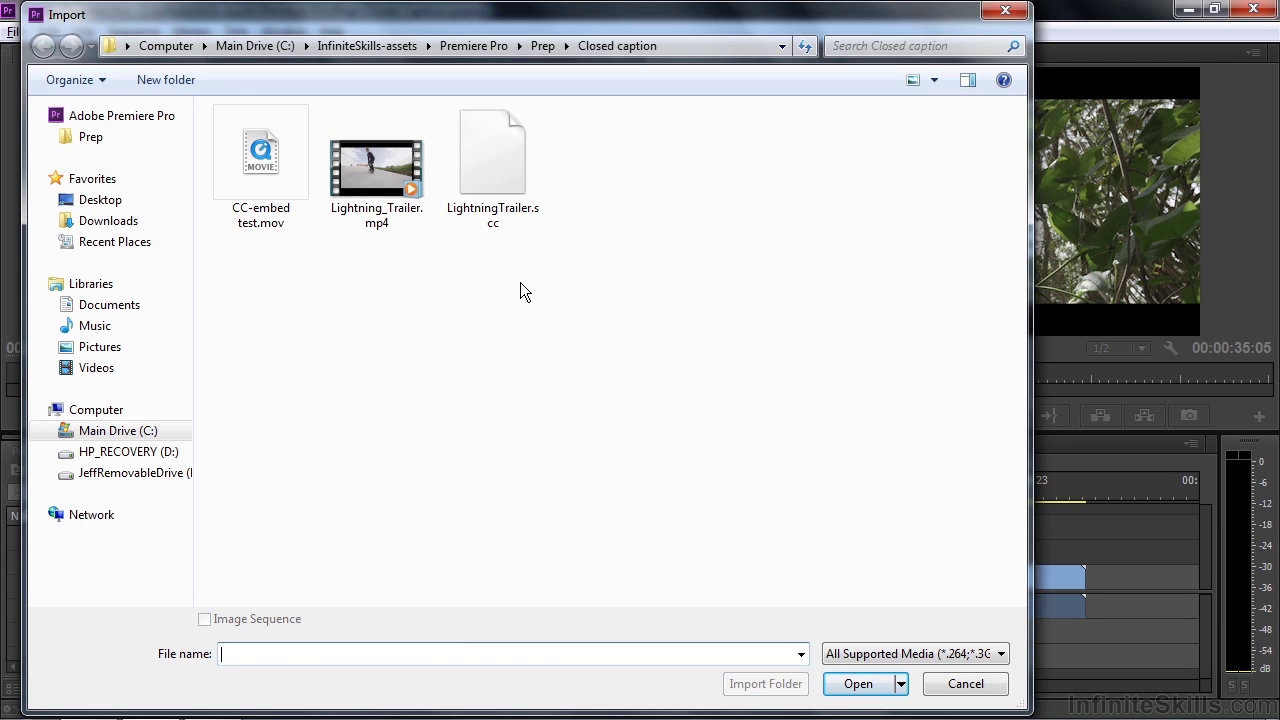
double_click(500, 190)
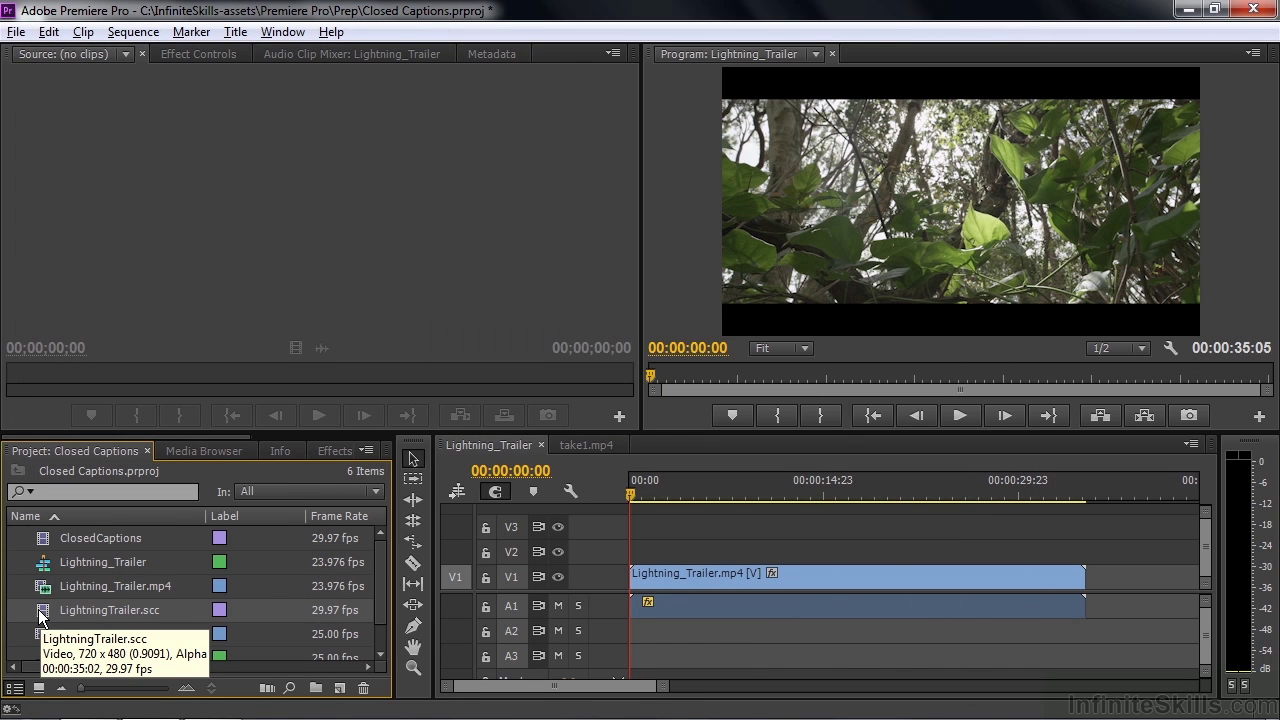
- Place LightningTrailer.scc on V2 and enable Closed Captioning Display, scrubbing to 1:04
left_click_drag(40, 617, 673, 565)
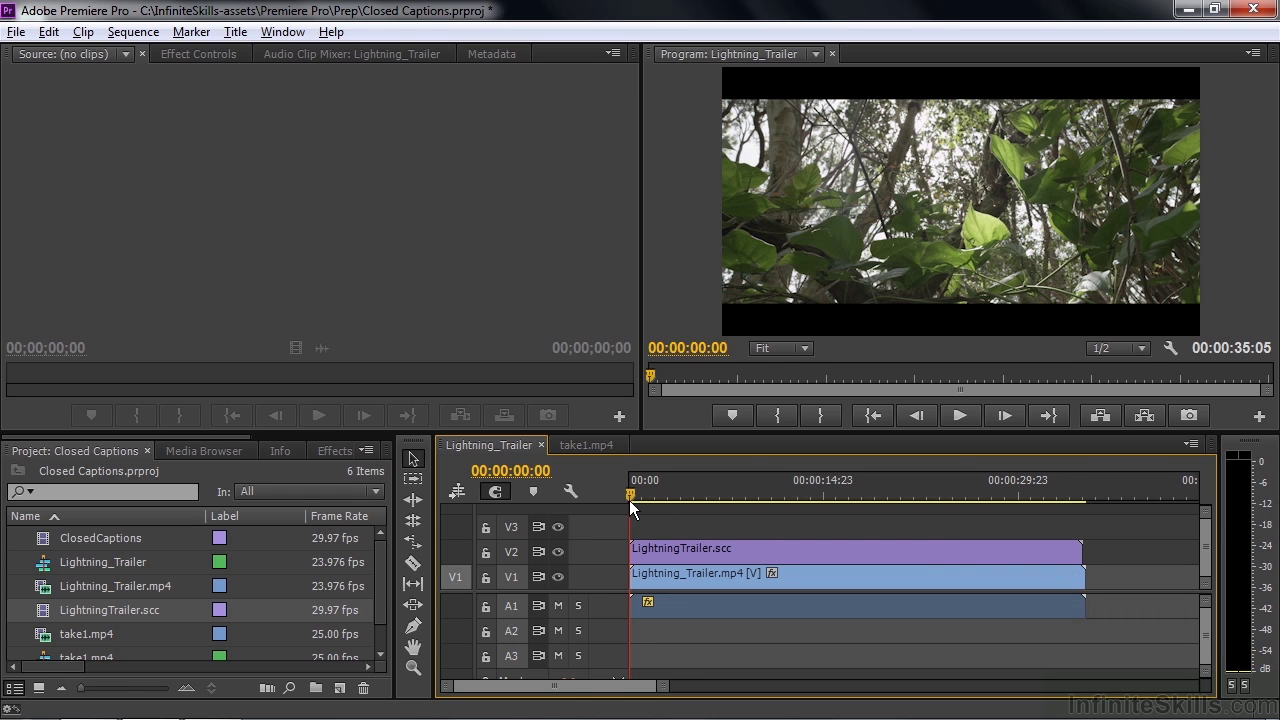
left_click_drag(630, 496, 635, 496)
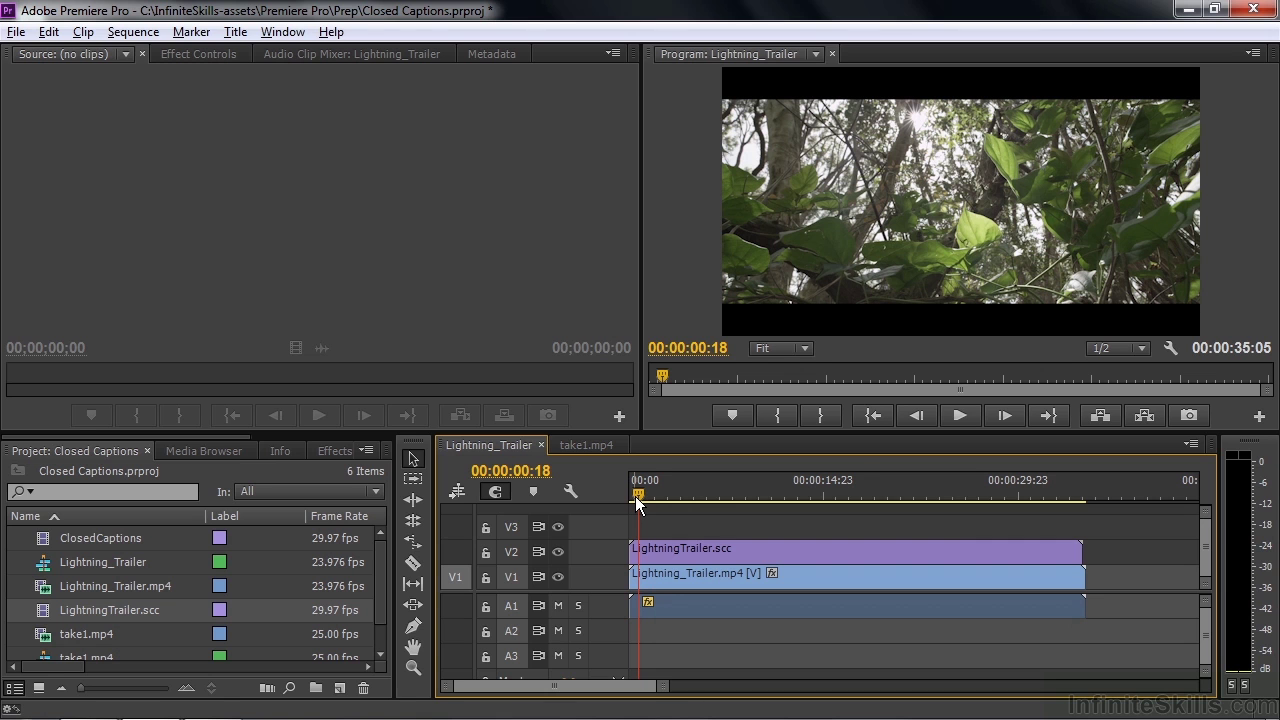
key("shift+4")
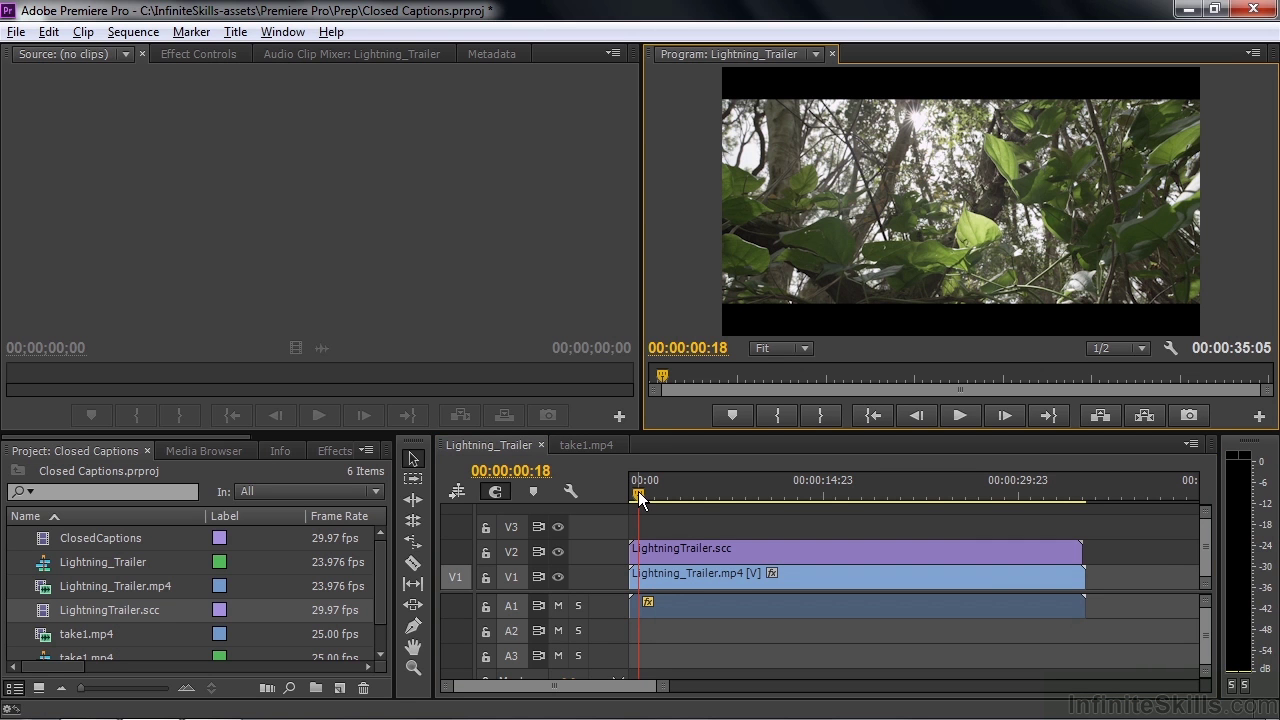
left_click(1254, 56)
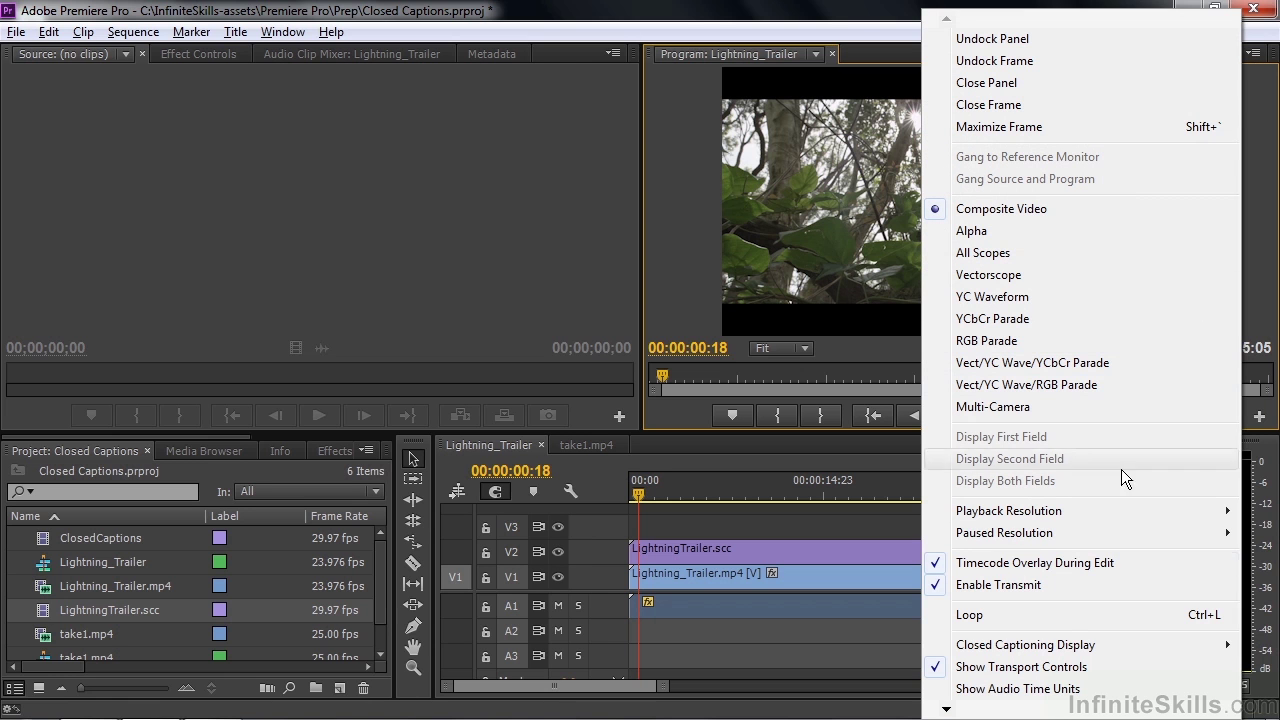
mouse_move(1058, 645)
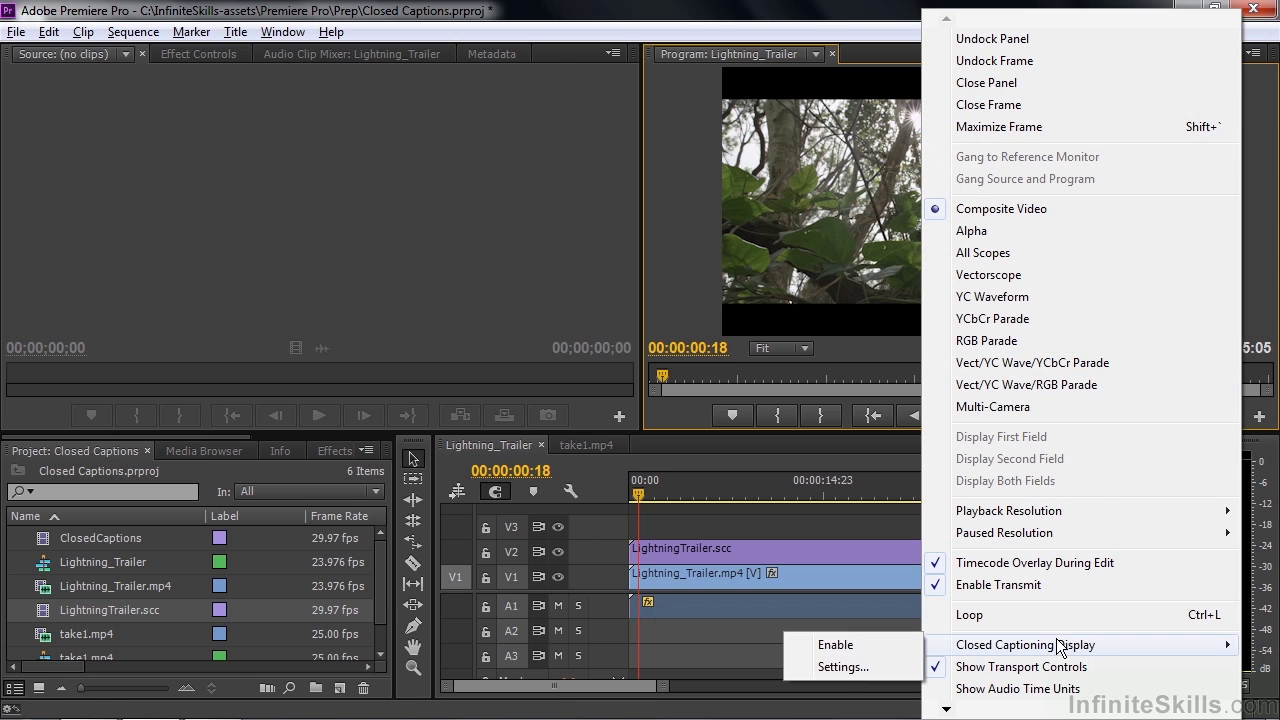
left_click(868, 647)
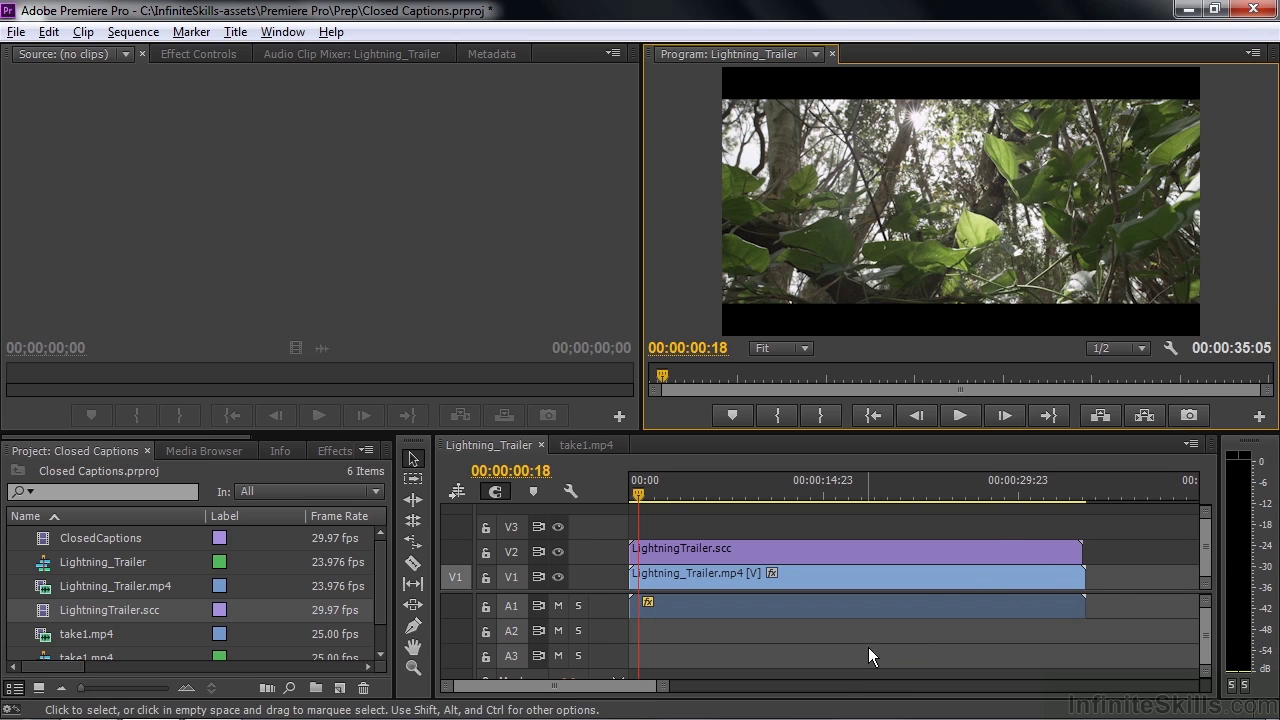
left_click(644, 493)
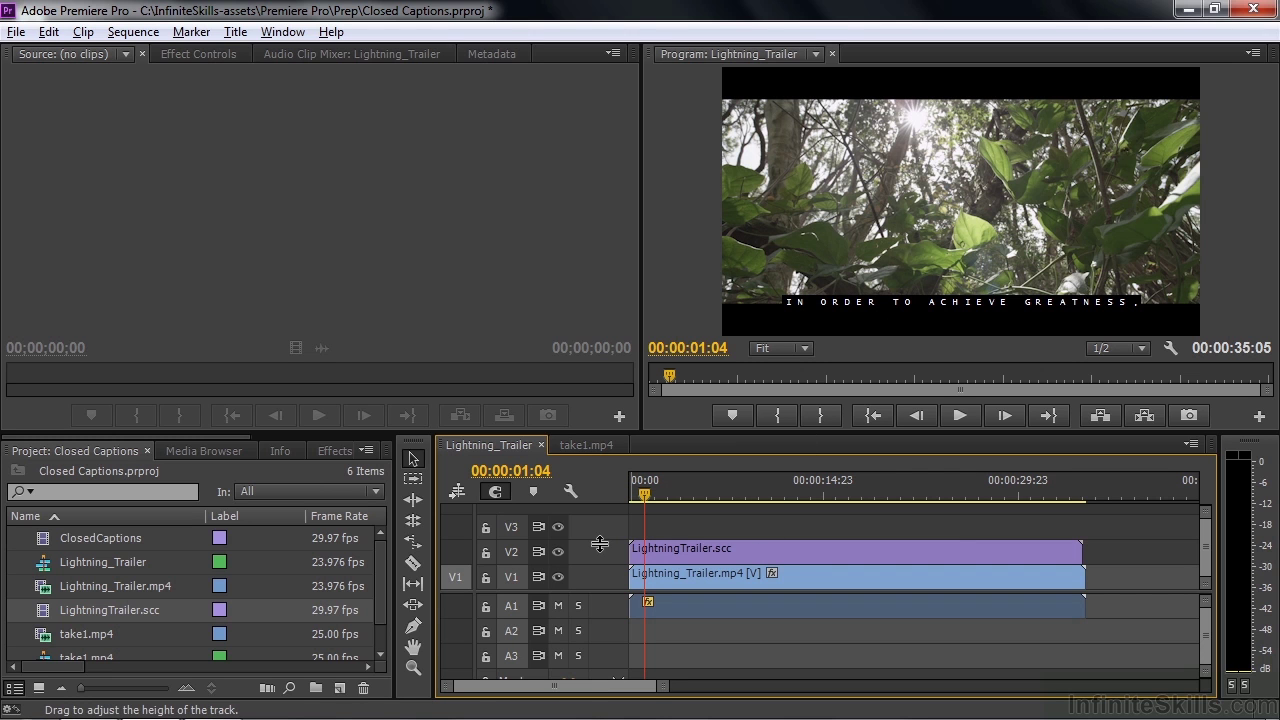
- Enlarge and zoom the V2 caption track, then open the Captions panel for the caption clip
left_click_drag(600, 543, 600, 513)
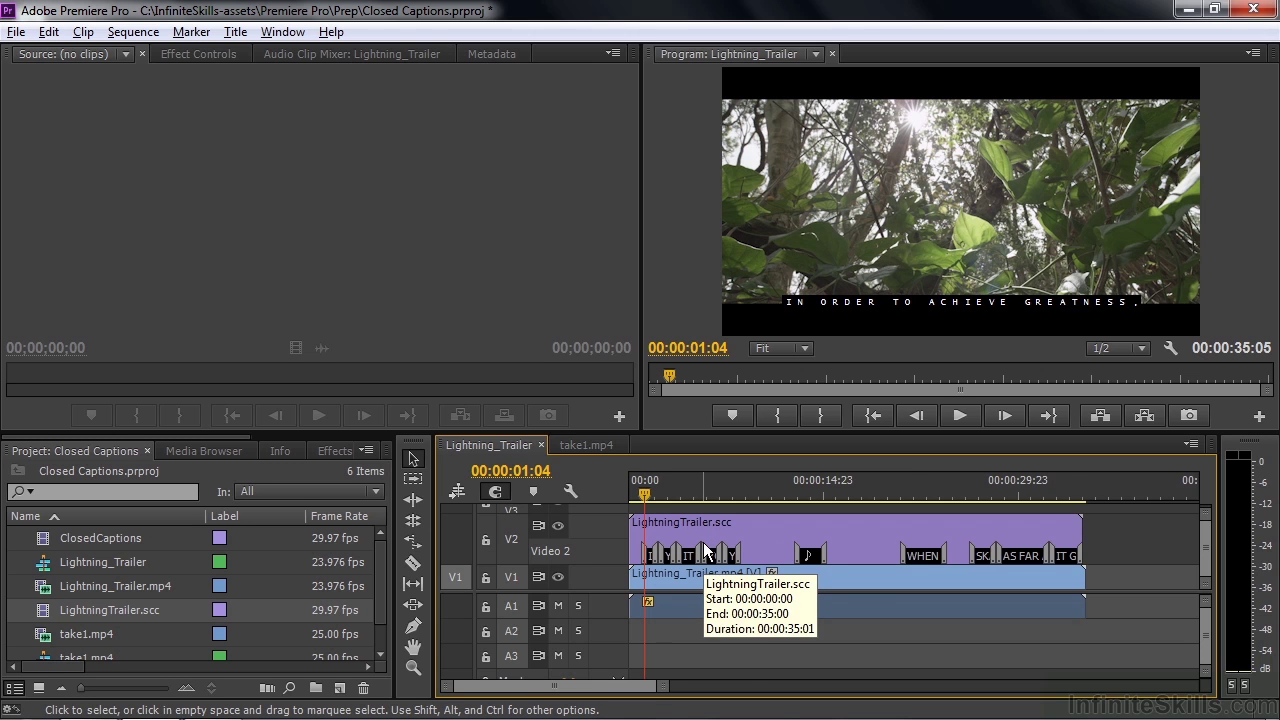
key("equal")
key("equal")
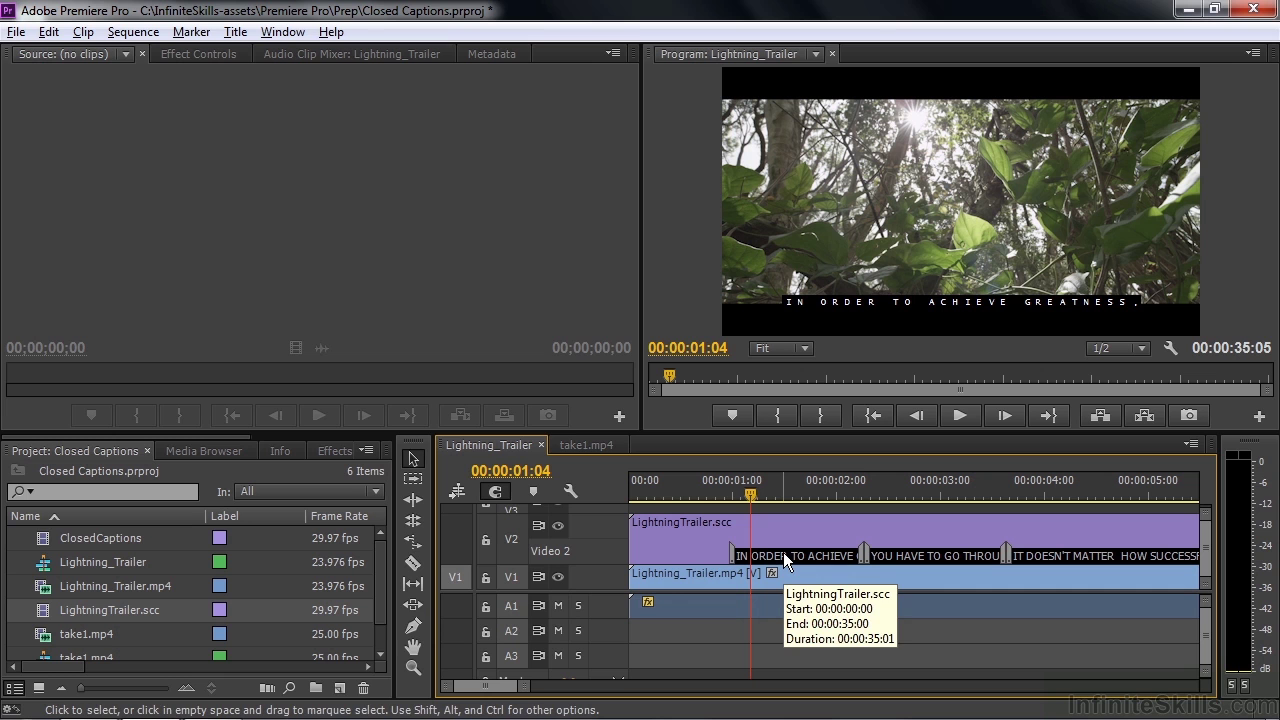
left_click(281, 32)
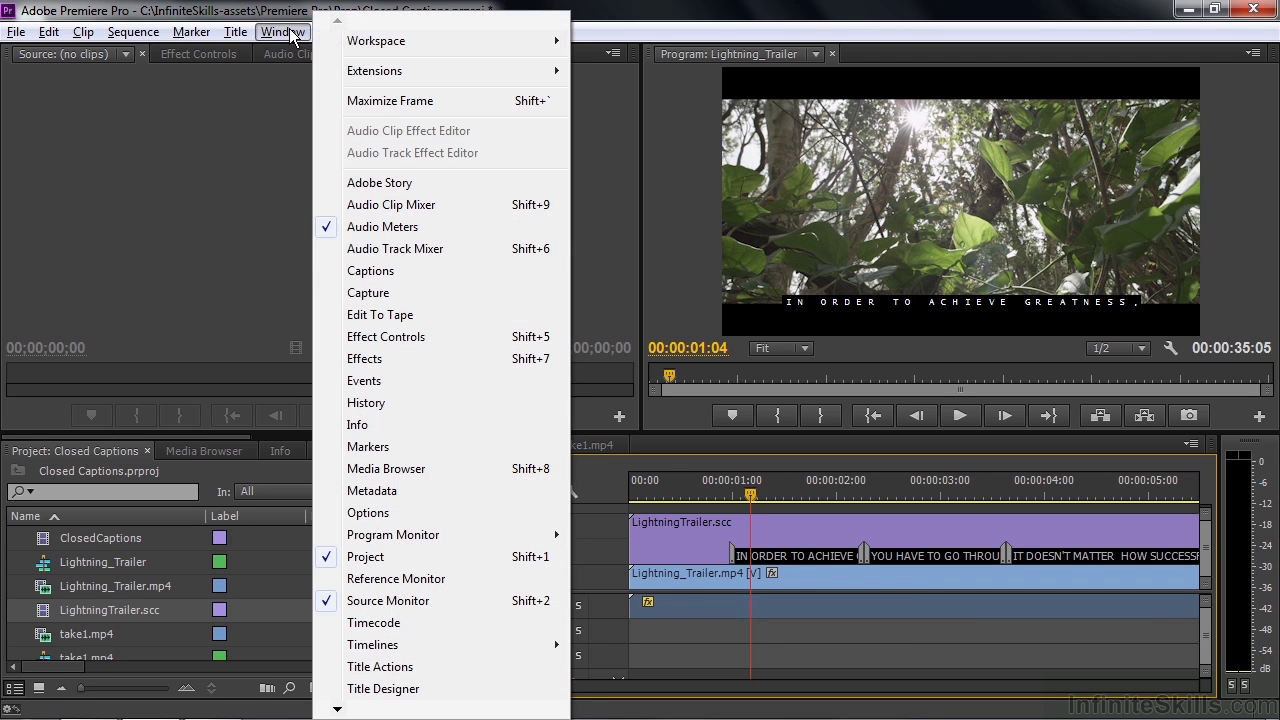
left_click(363, 276)
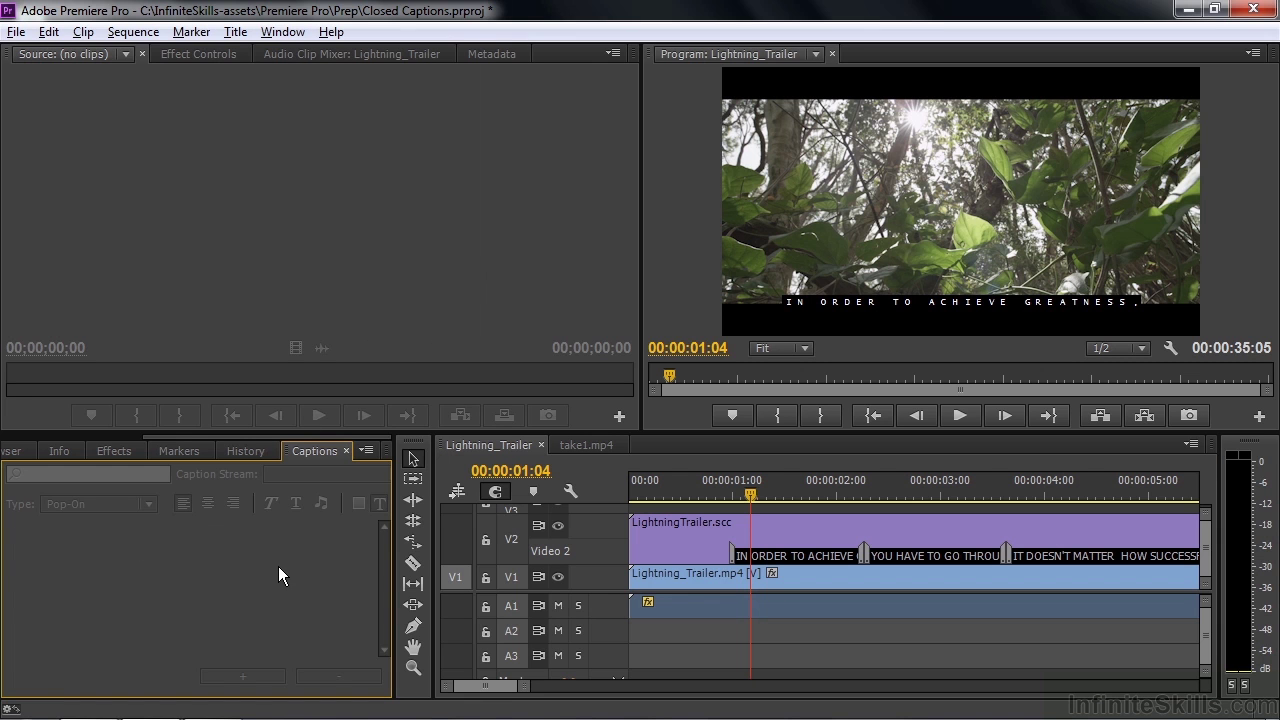
left_click(676, 544)
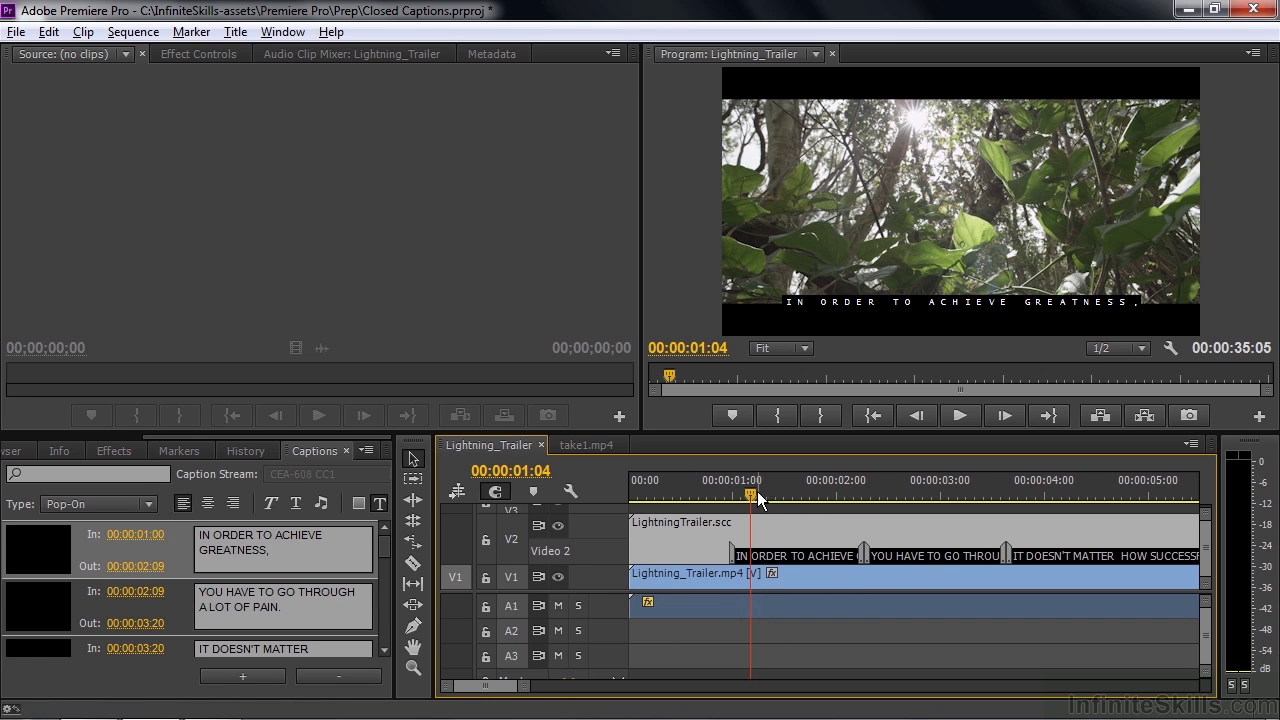
- Play from just before the first caption to check timing around the four-second mark
left_click_drag(750, 494, 737, 494)
key("space")
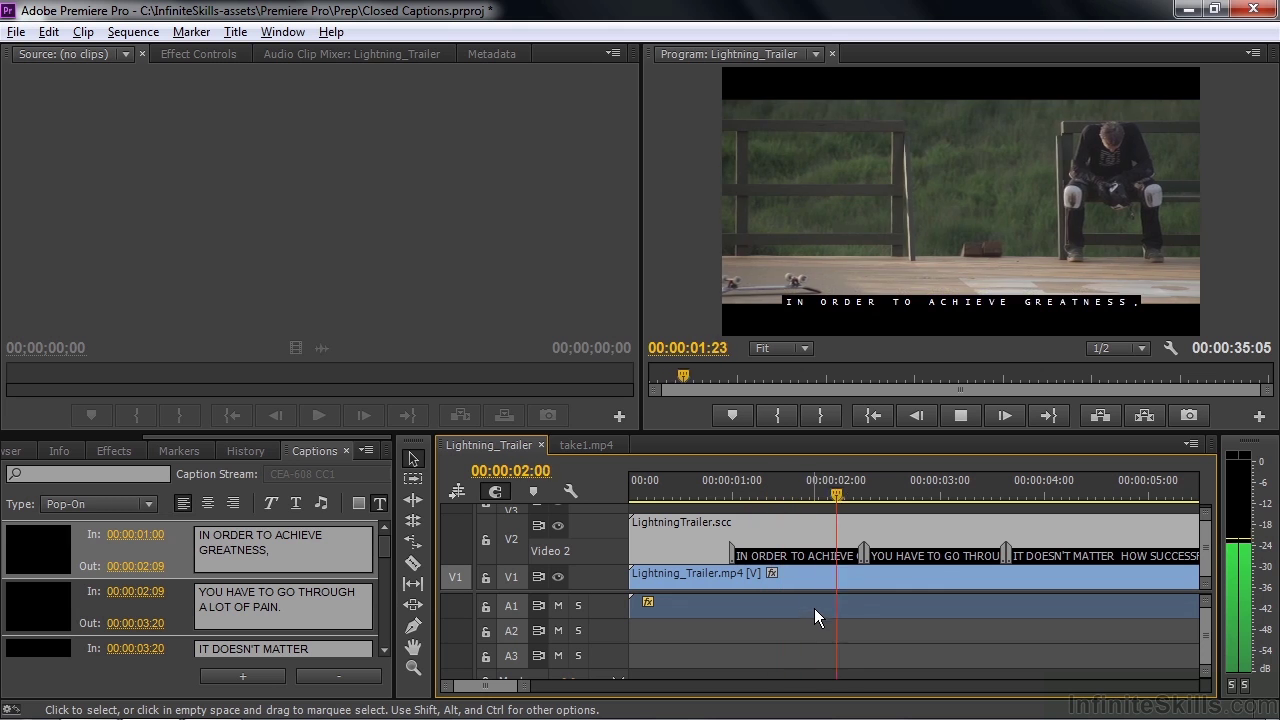
key("space")
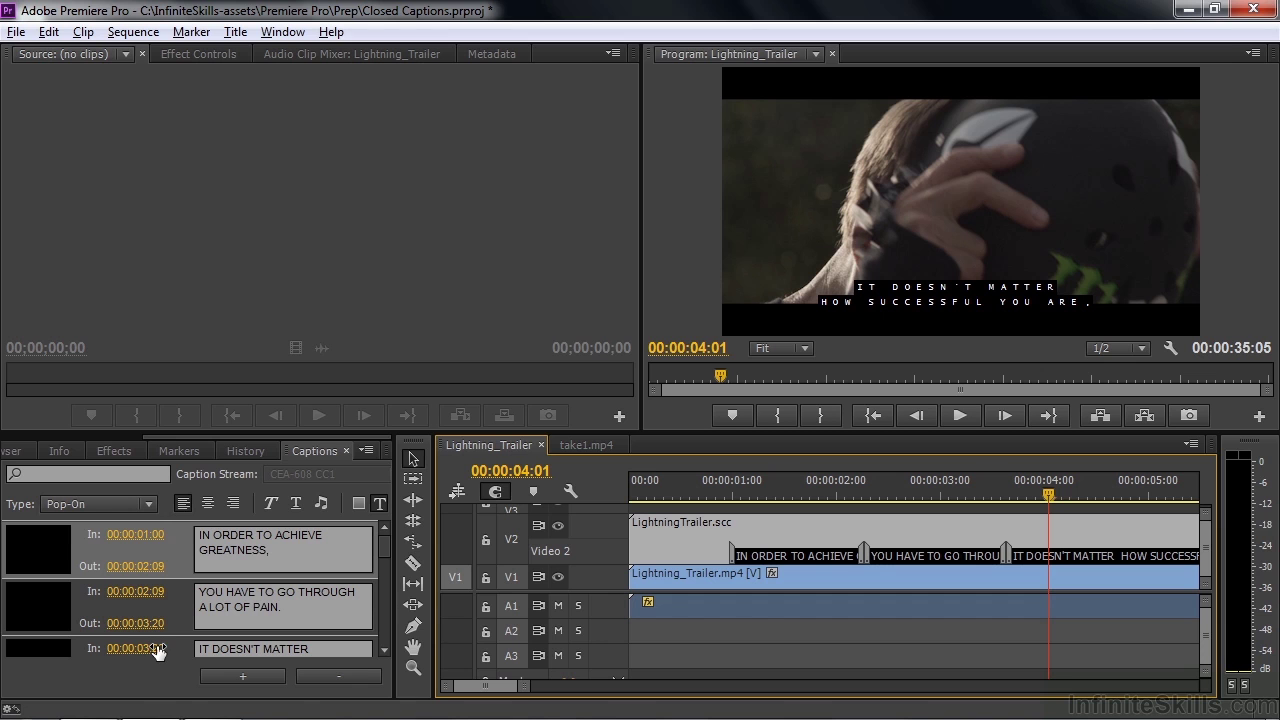
- Start 'It doesn't matter' at 00:00:04:06 and extend 'lot of pain' to 00:00:04:04
mouse_move(137, 651)
left_mouse_down()
mouse_move(152, 651)
mouse_move(140, 651)
left_mouse_up()
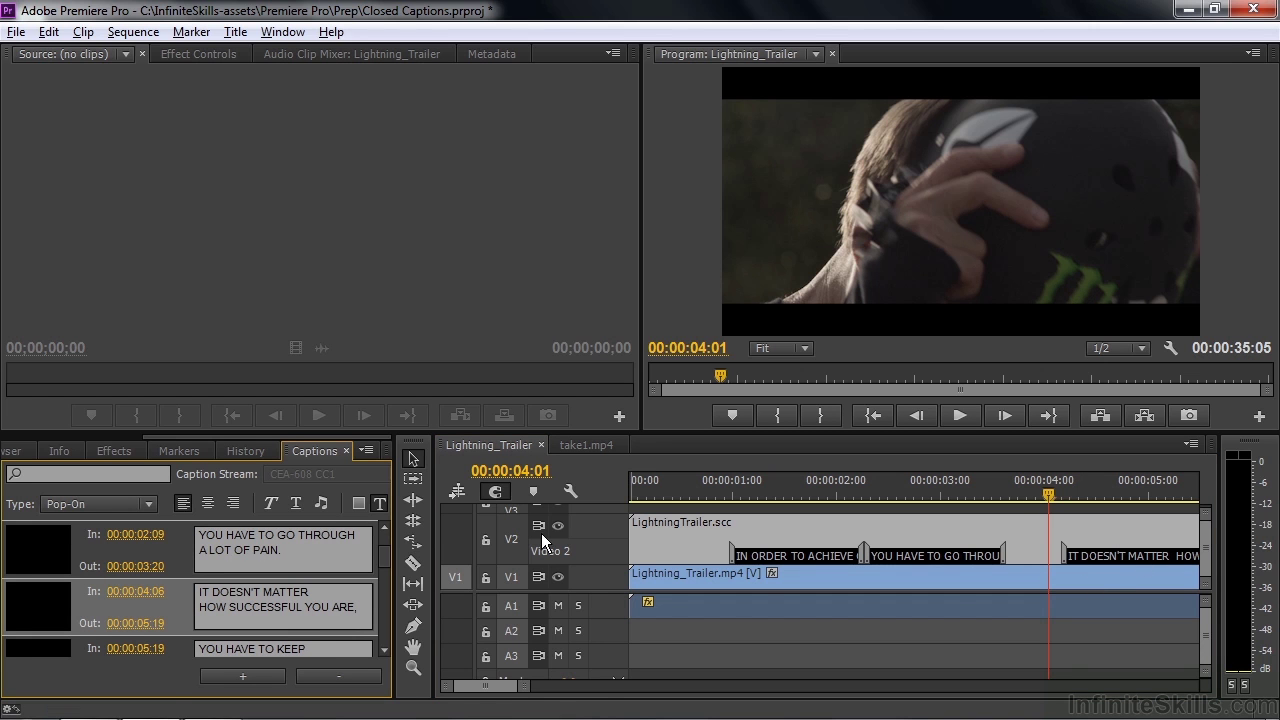
left_click_drag(155, 565, 149, 571)
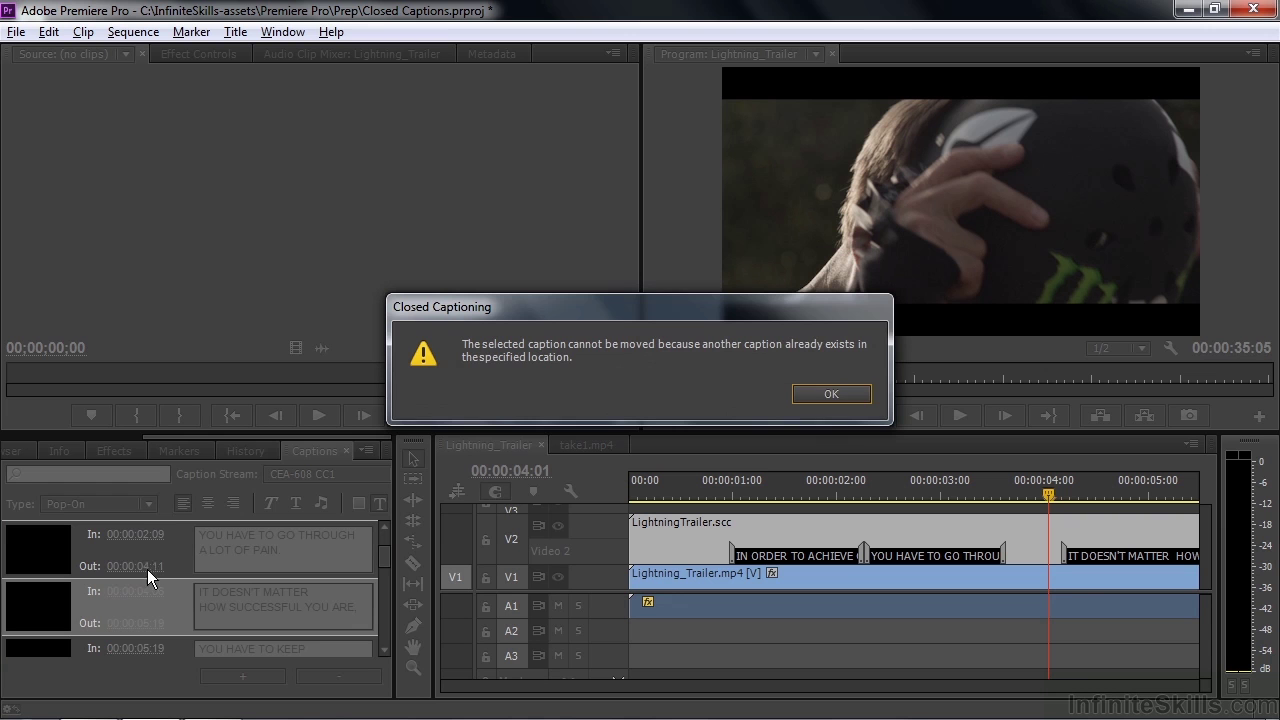
left_click(829, 400)
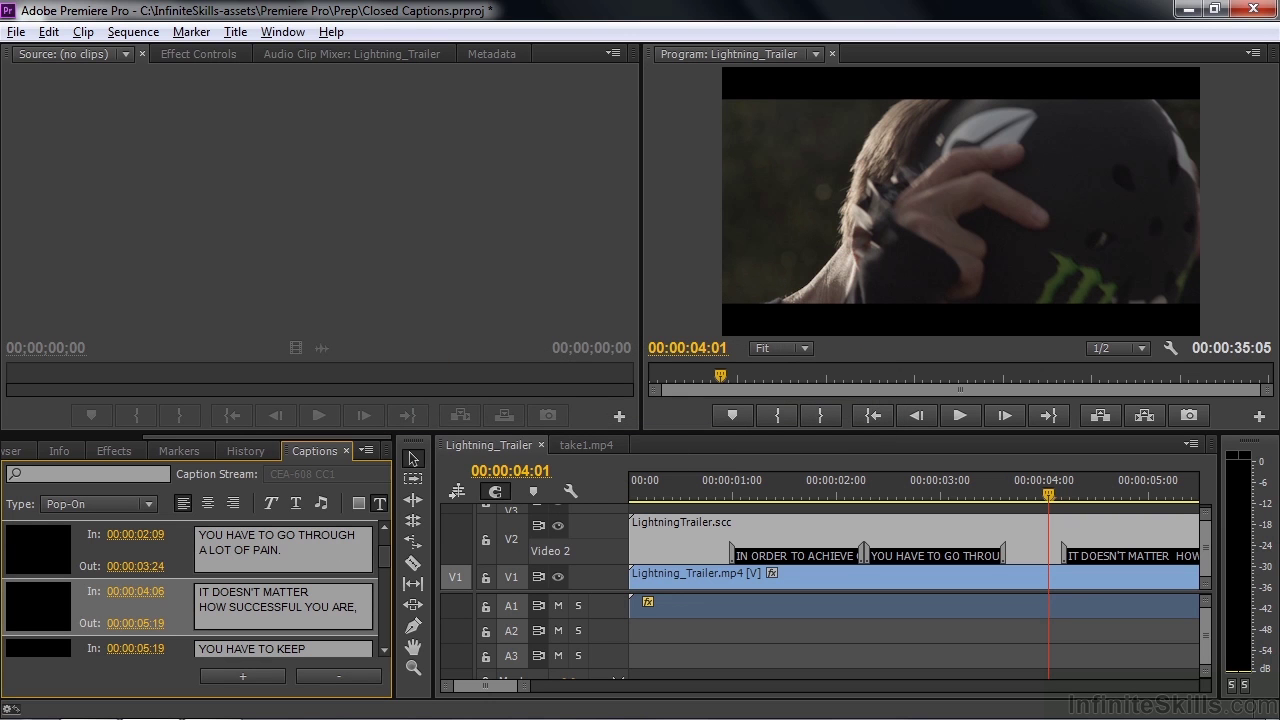
left_click_drag(150, 566, 147, 570)
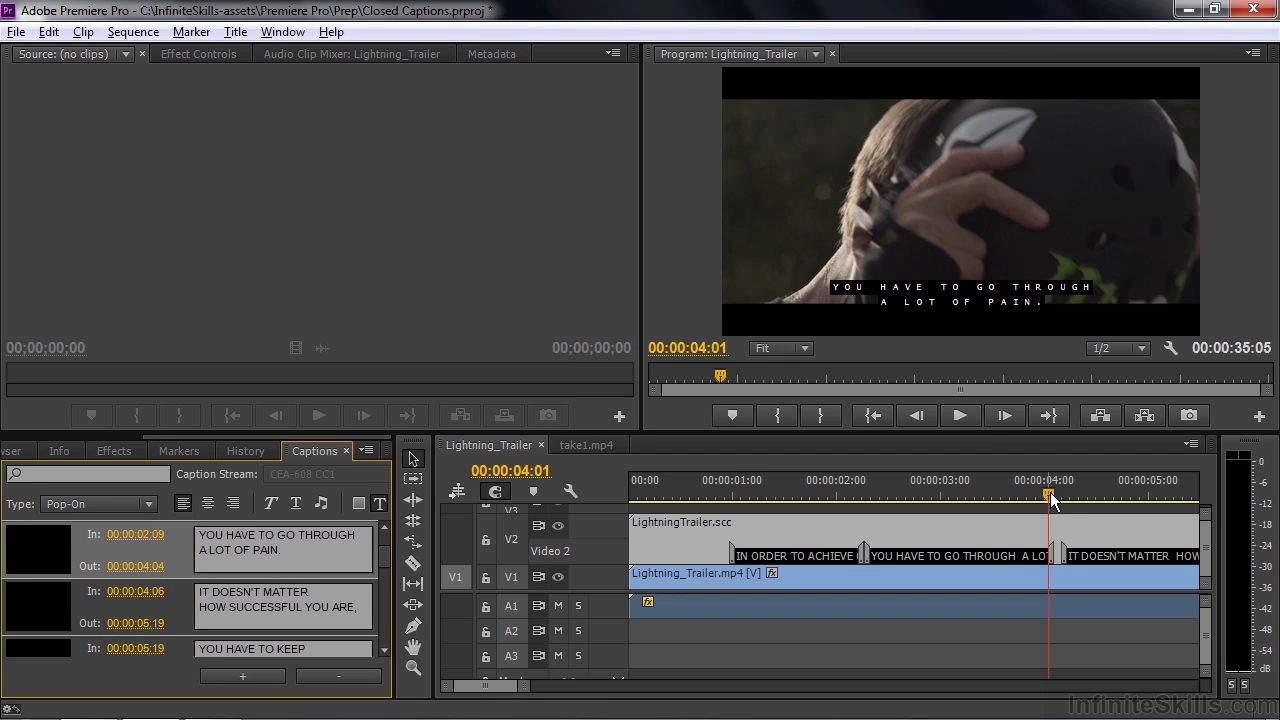
- Select all text of the 'lot of pain' caption and set its Text Color to Cyan
left_click_drag(1048, 495, 989, 499)
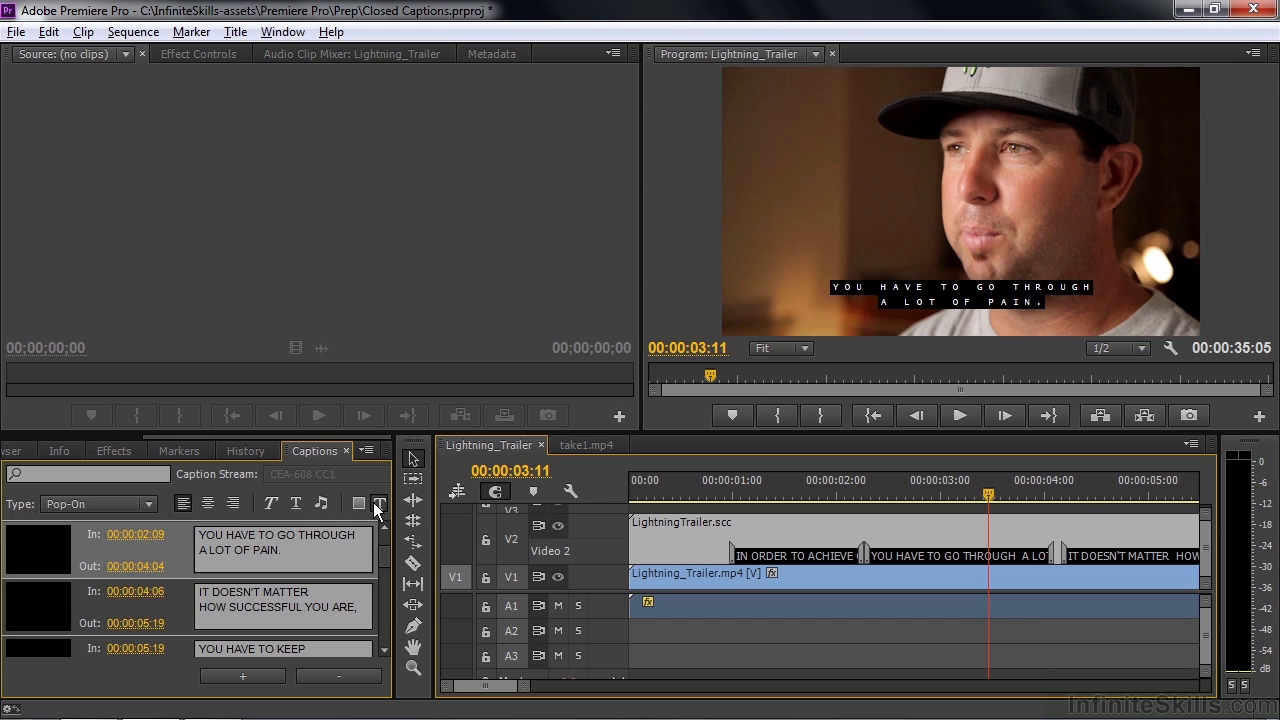
left_click_drag(393, 521, 562, 521)
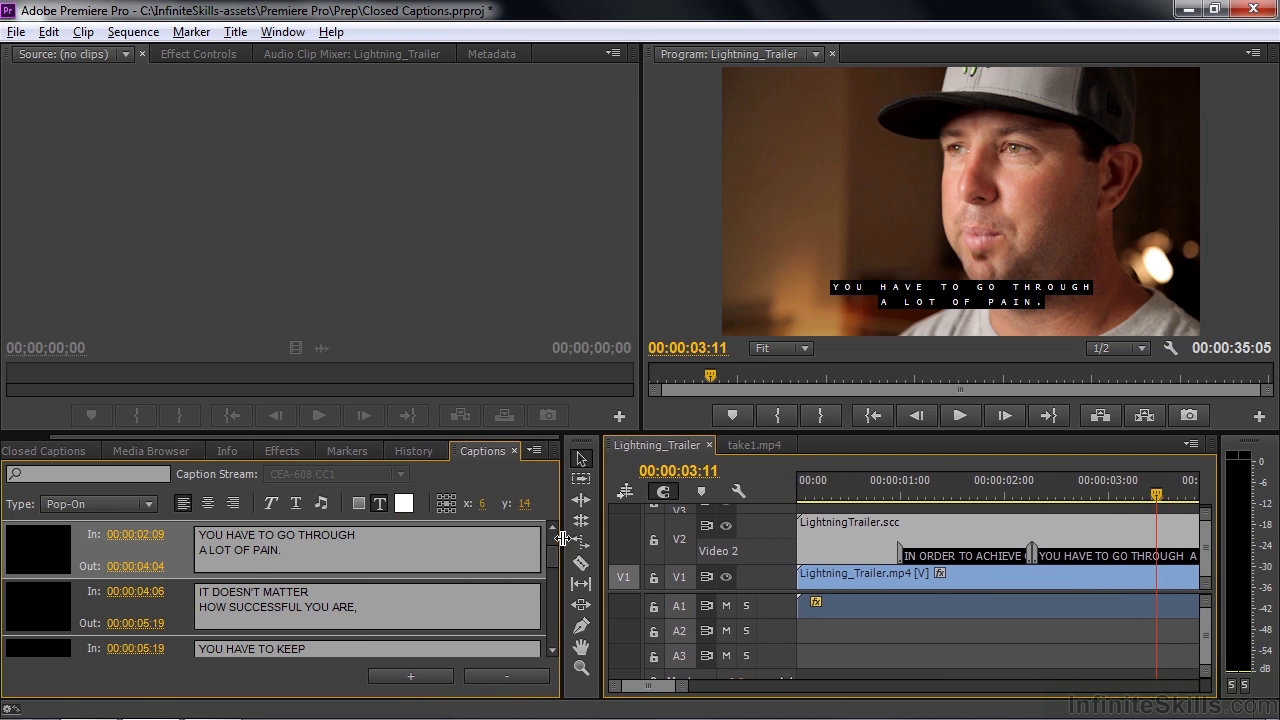
left_click(403, 503)
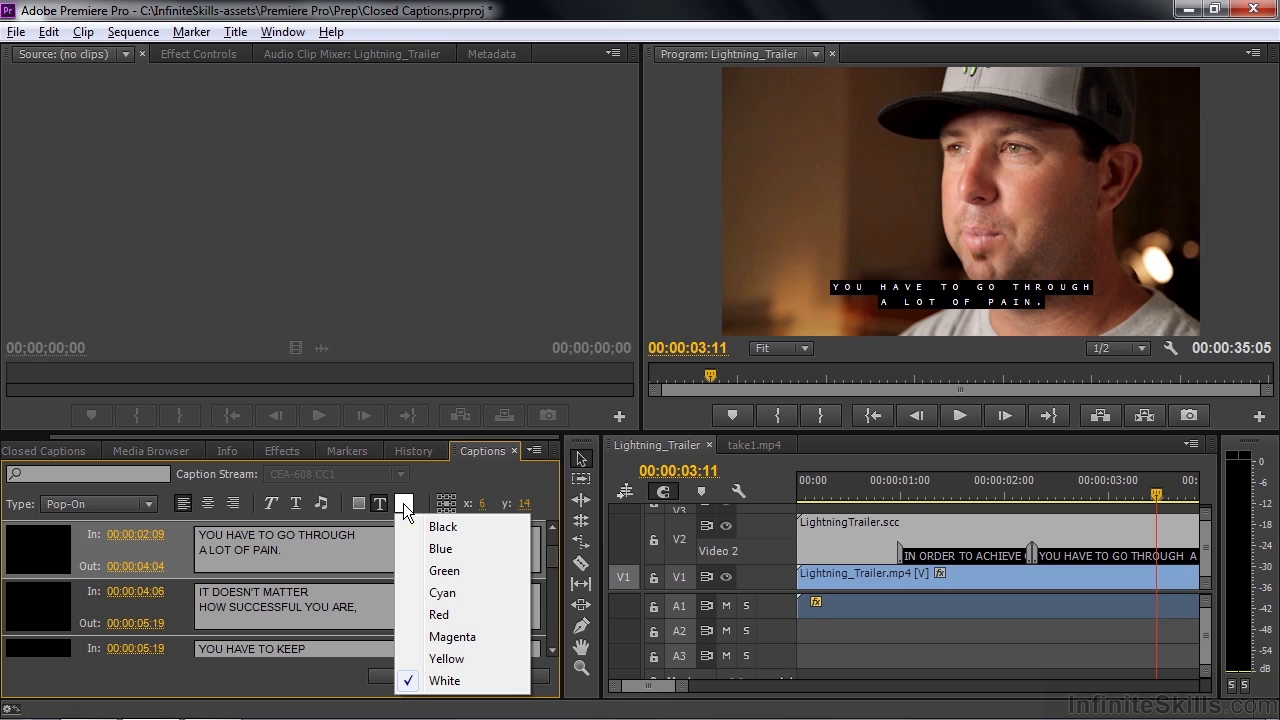
left_click(450, 594)
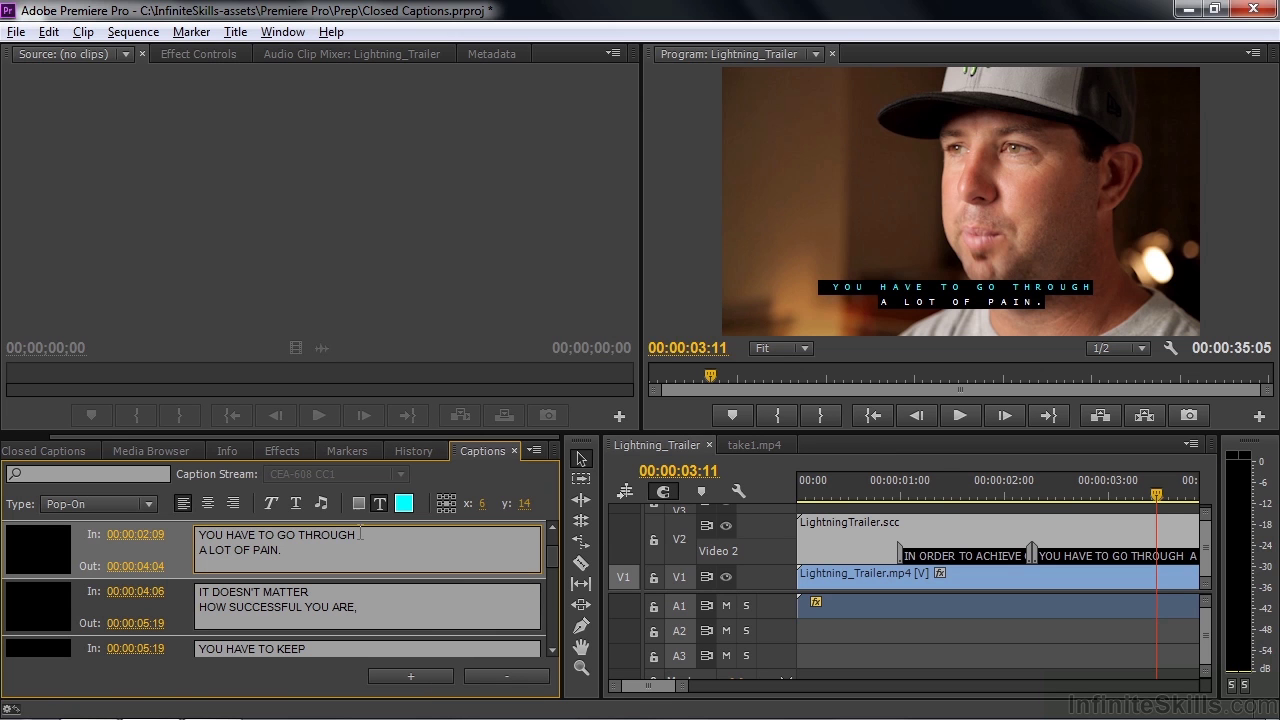
left_click_drag(364, 560, 168, 526)
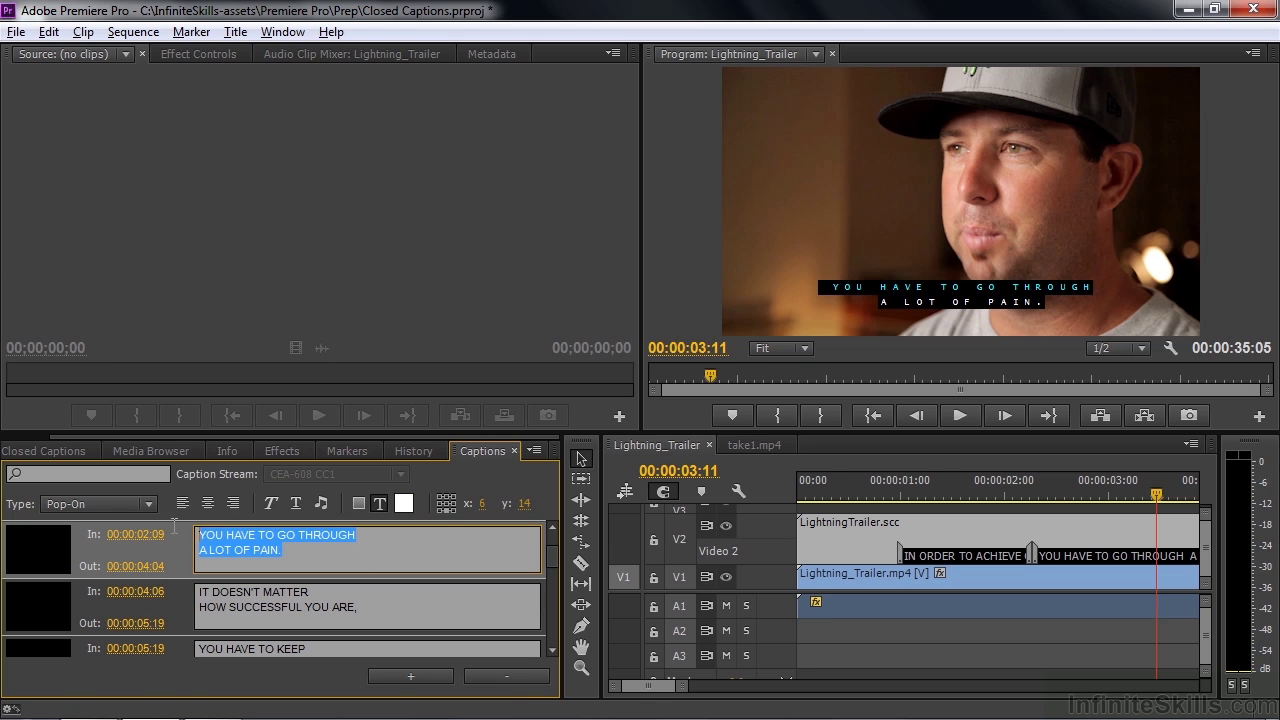
left_click(404, 503)
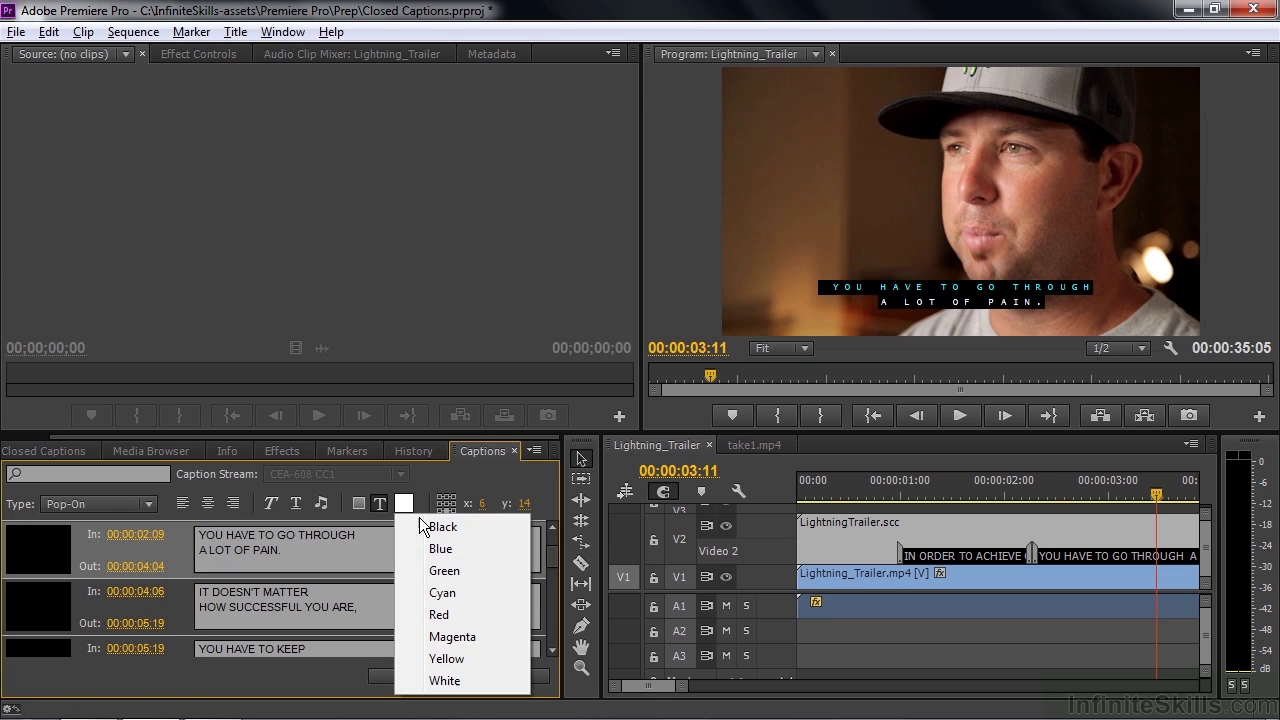
left_click(443, 593)
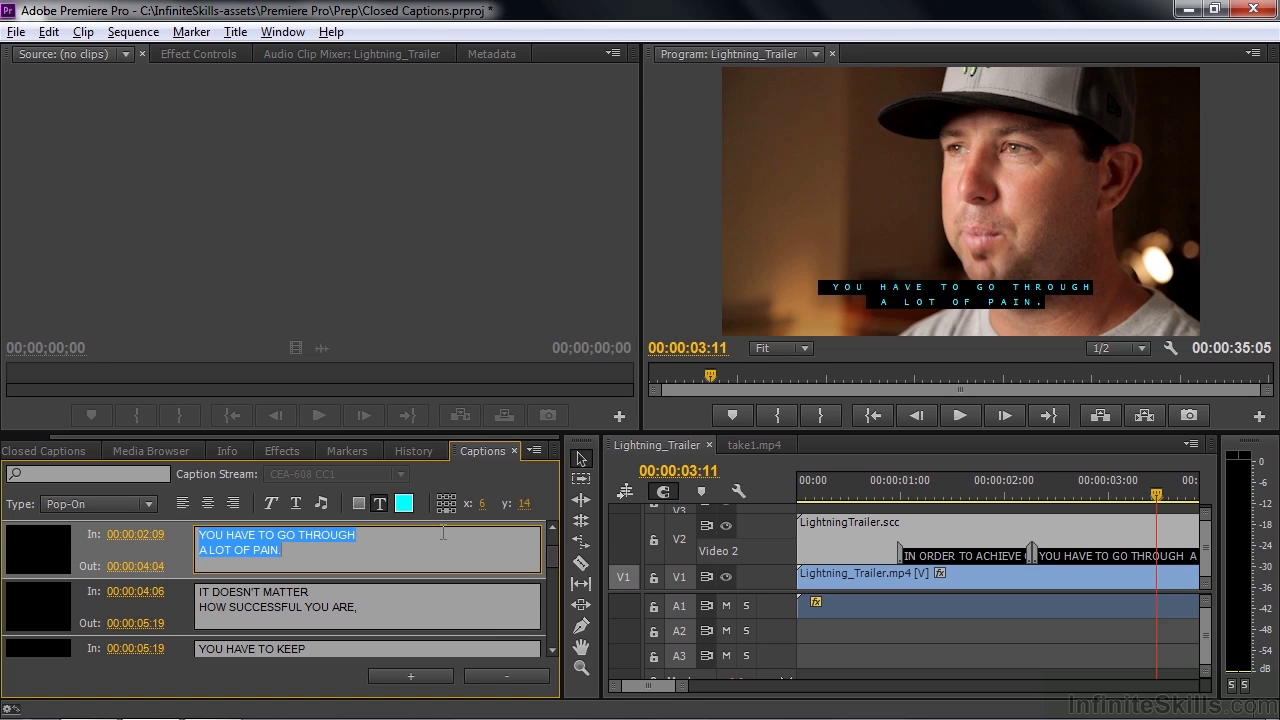
- Try Transparent, Cyan, Semi-Transparent and White background options on the 'lot of pain' caption
left_click(358, 506)
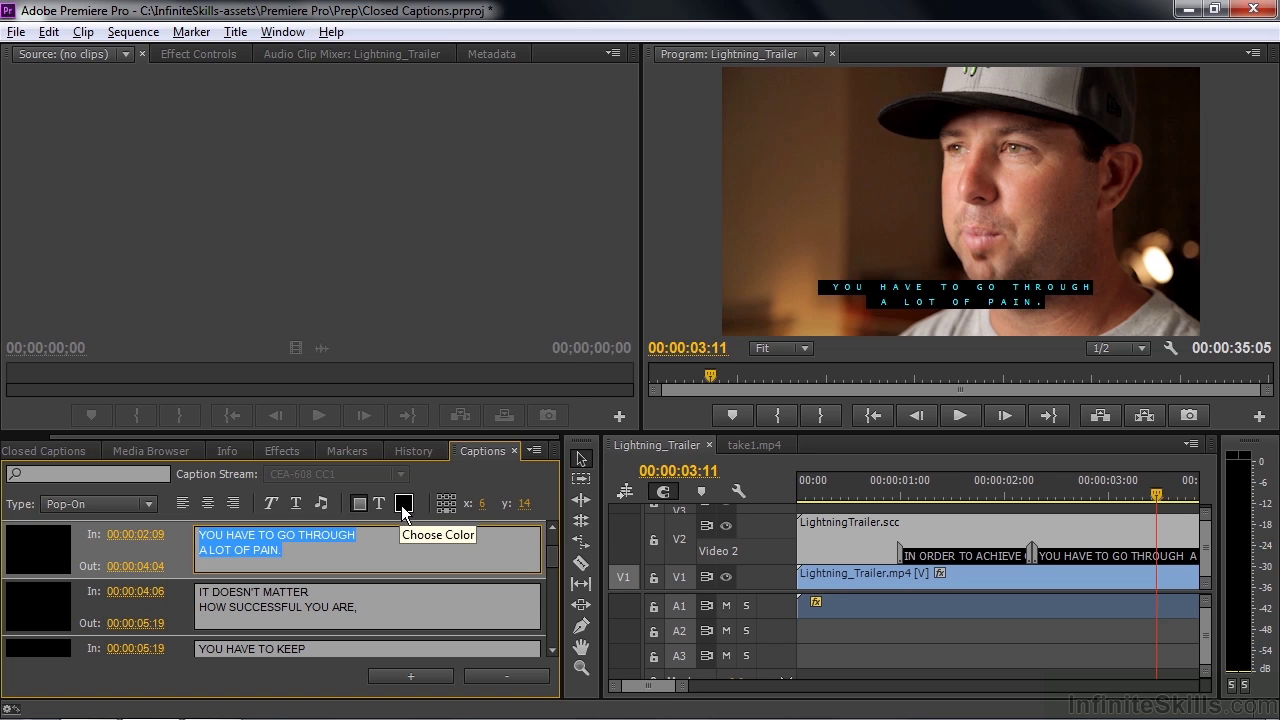
left_click(403, 505)
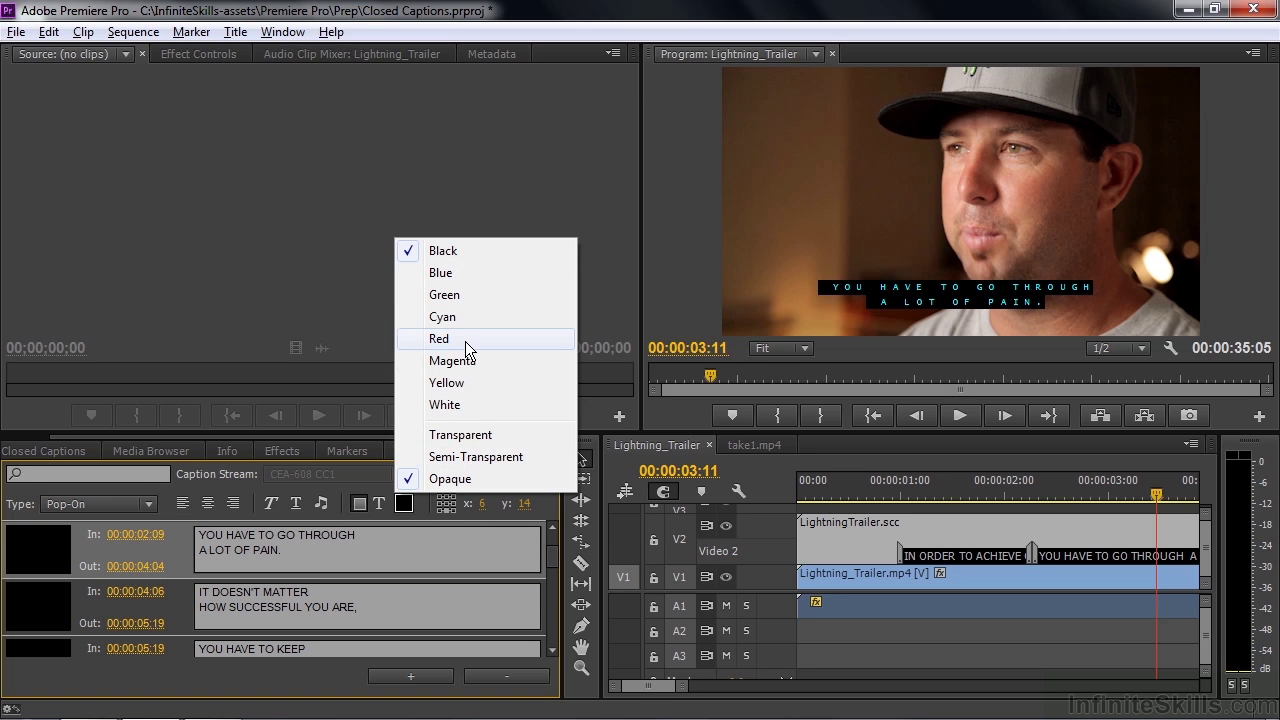
left_click(486, 434)
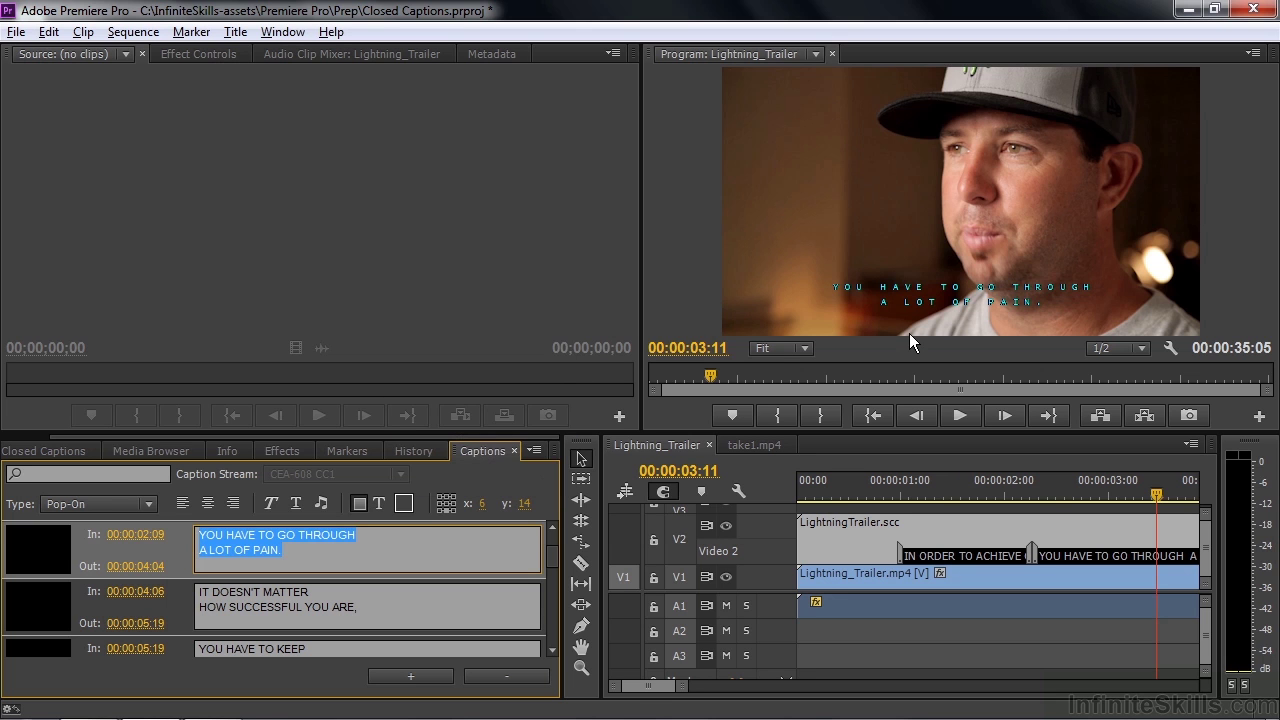
left_click(404, 503)
left_click(442, 318)
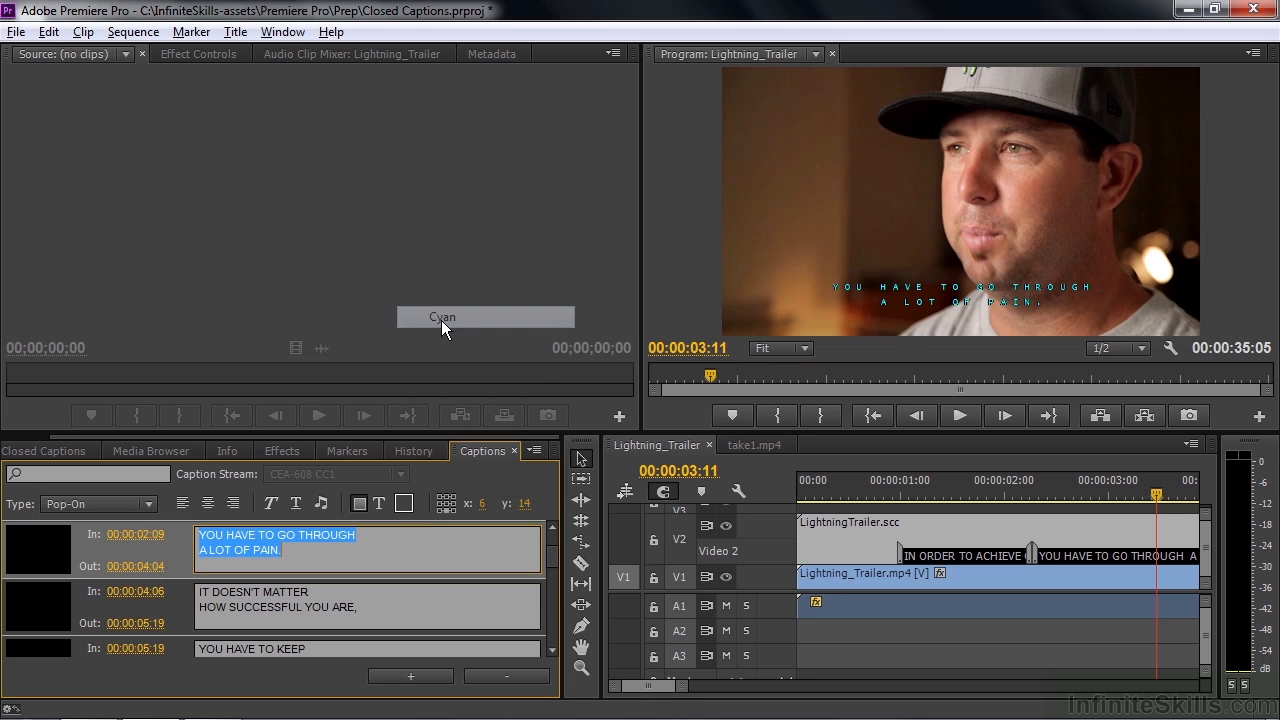
left_click(405, 504)
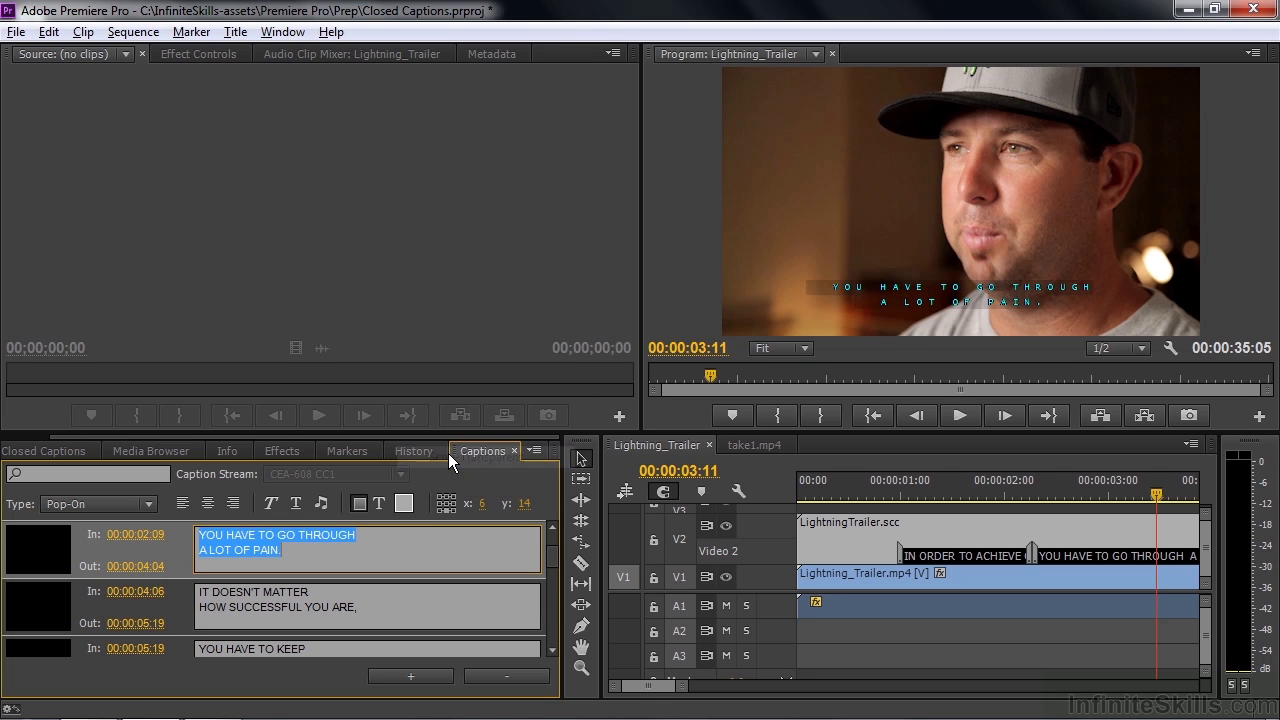
left_click(406, 503)
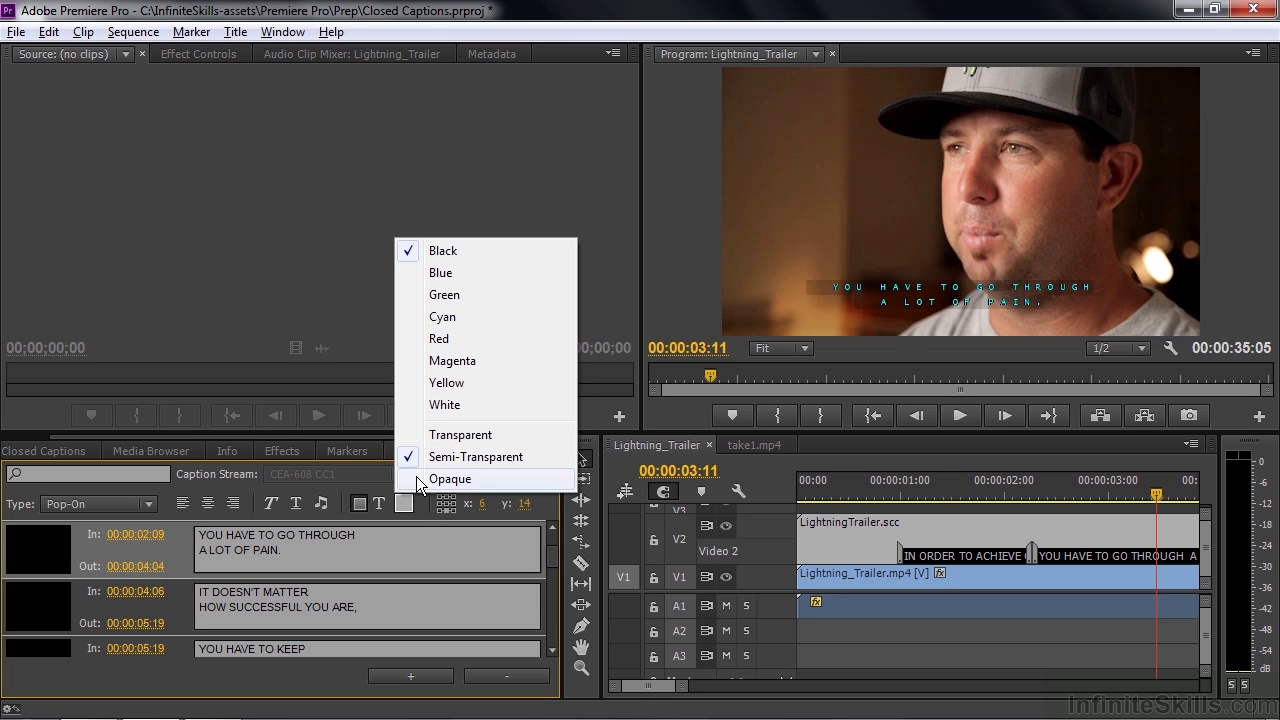
left_click(440, 405)
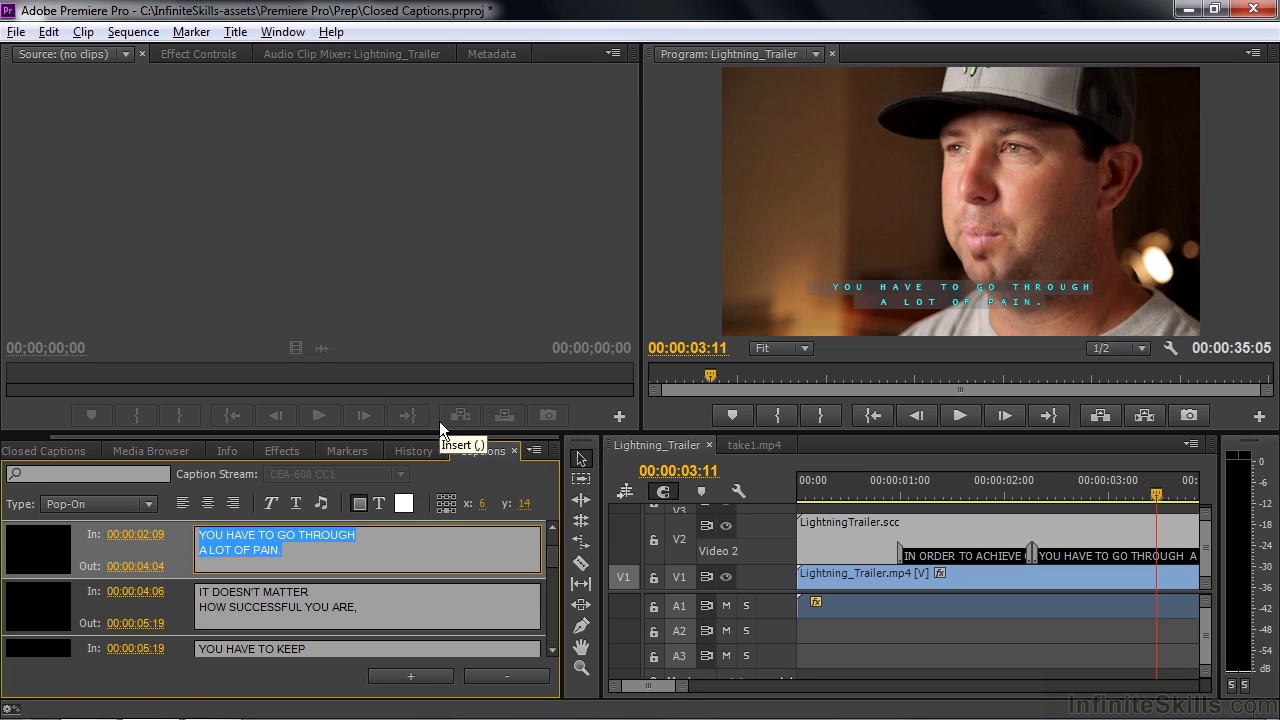
- Test grid and x/y positions, then centre the pain caption at the bottom (x 6, y 14)
left_click(447, 509)
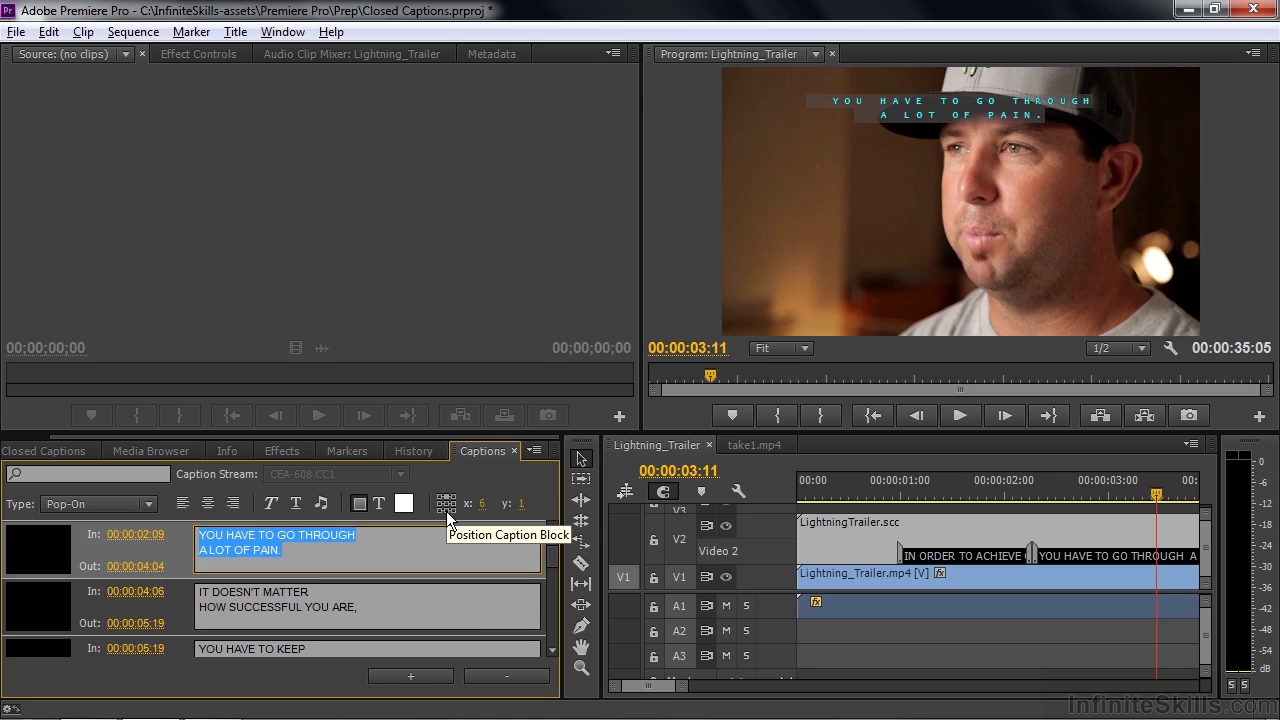
left_click(446, 511)
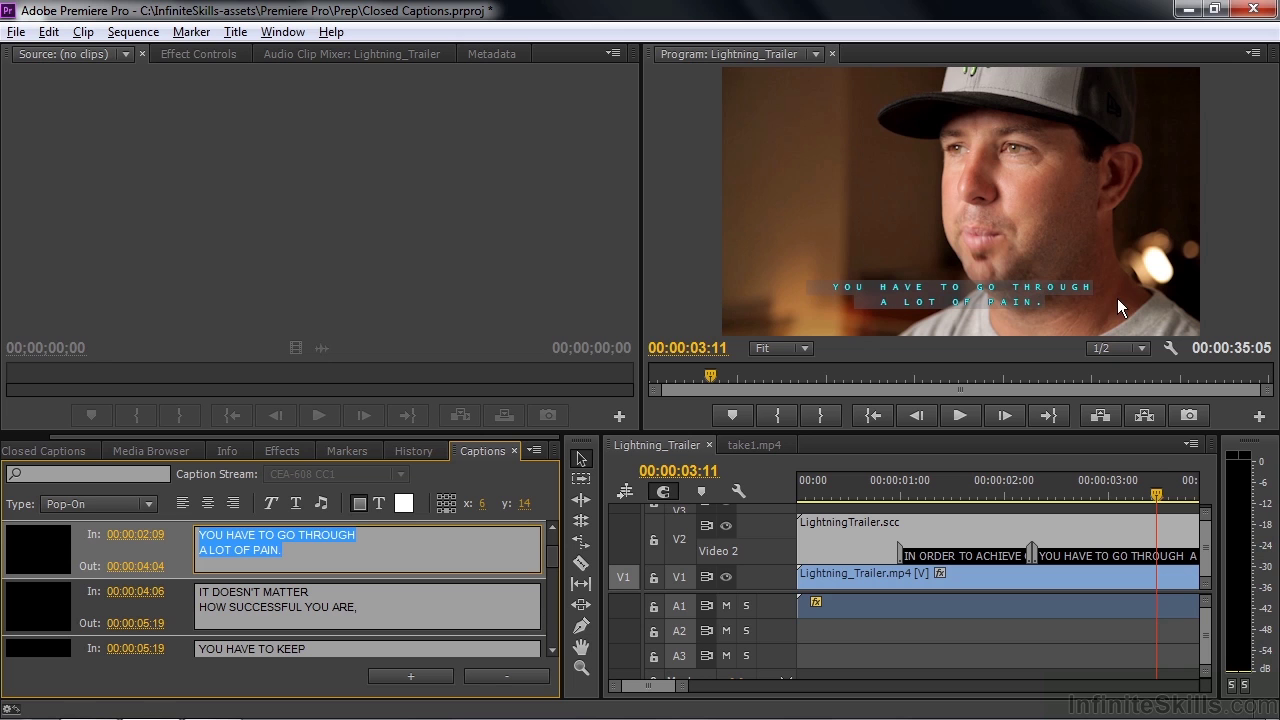
left_click(447, 502)
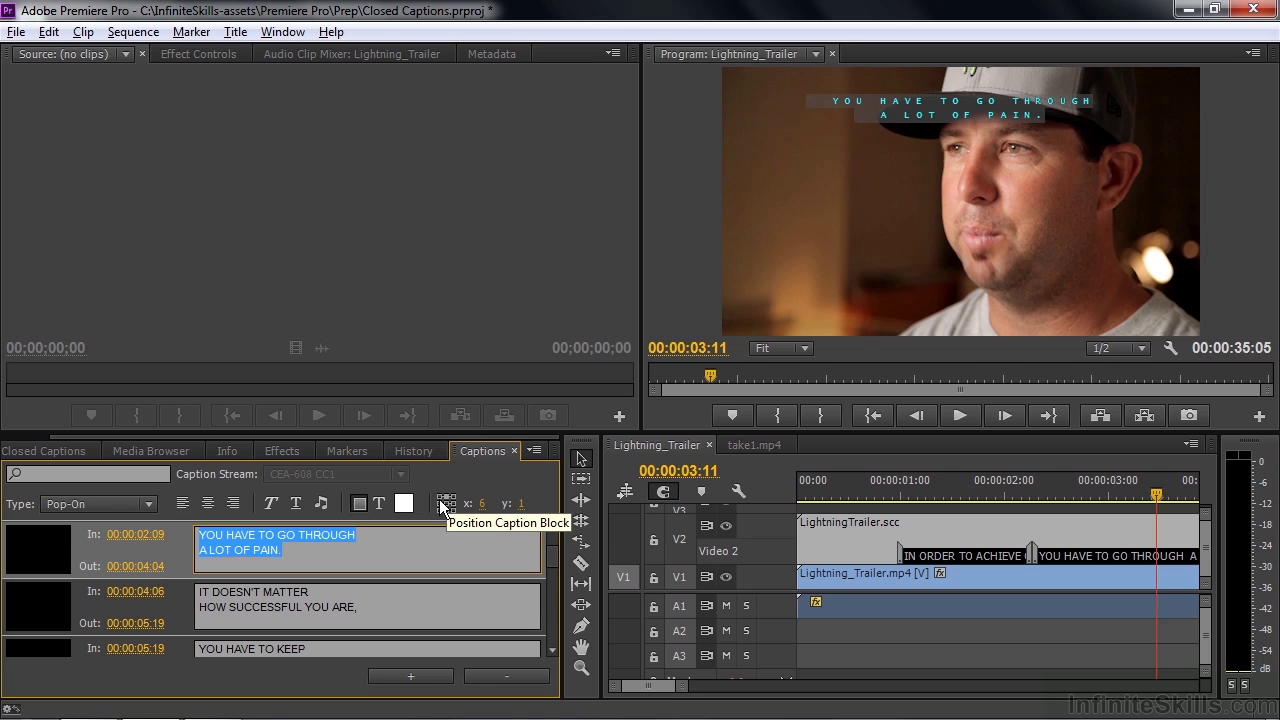
left_click(439, 497)
left_click(447, 500)
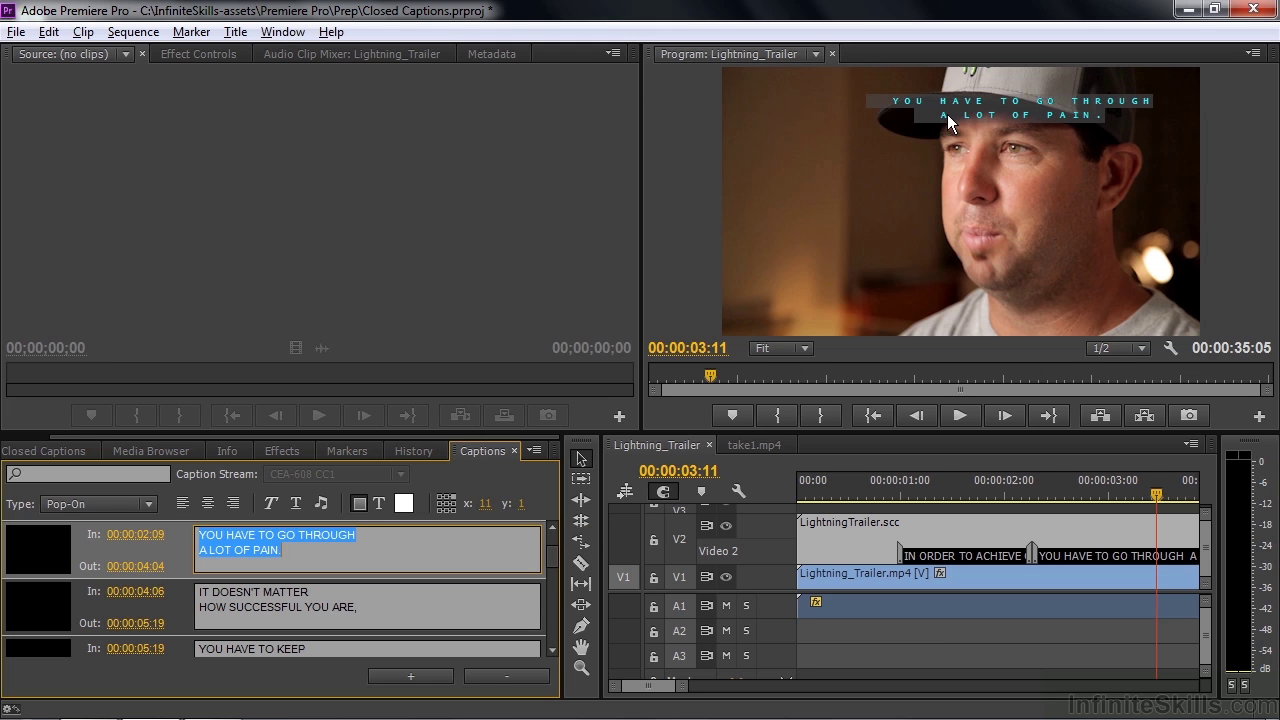
left_click(488, 506)
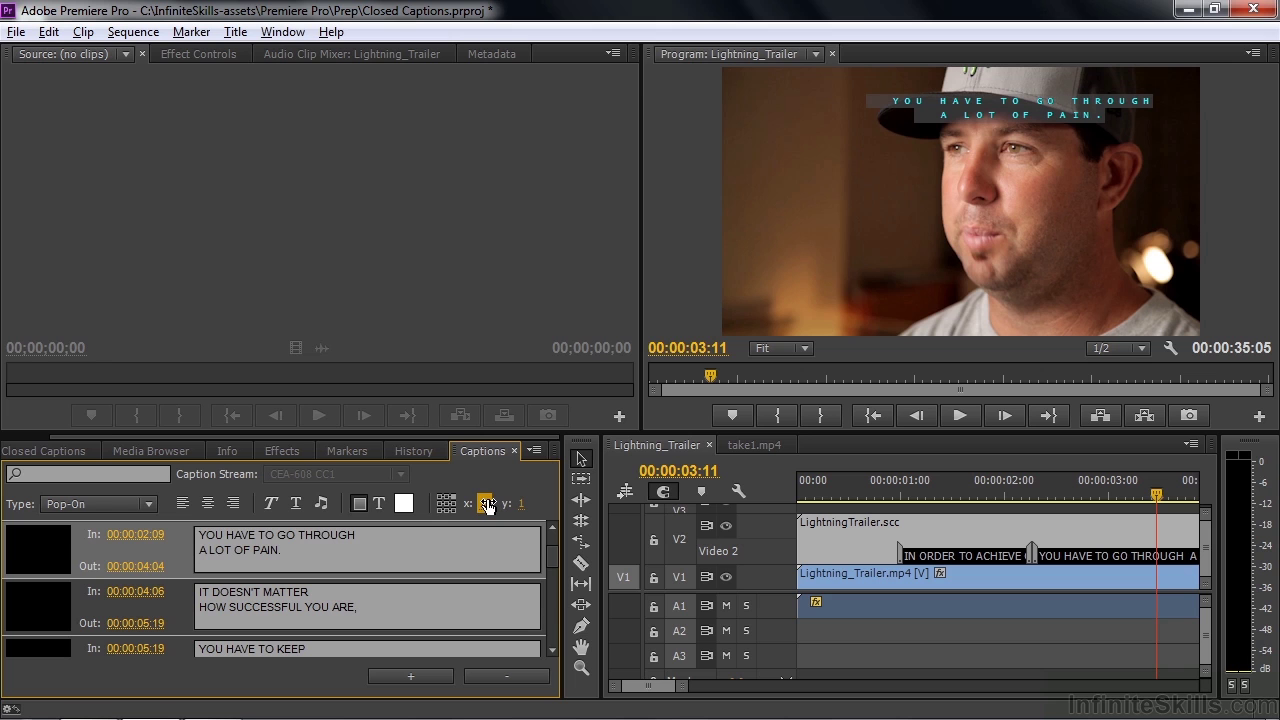
left_click_drag(523, 504, 578, 511)
mouse_move(590, 513)
left_mouse_down()
mouse_move(469, 504)
mouse_move(612, 520)
left_mouse_up()
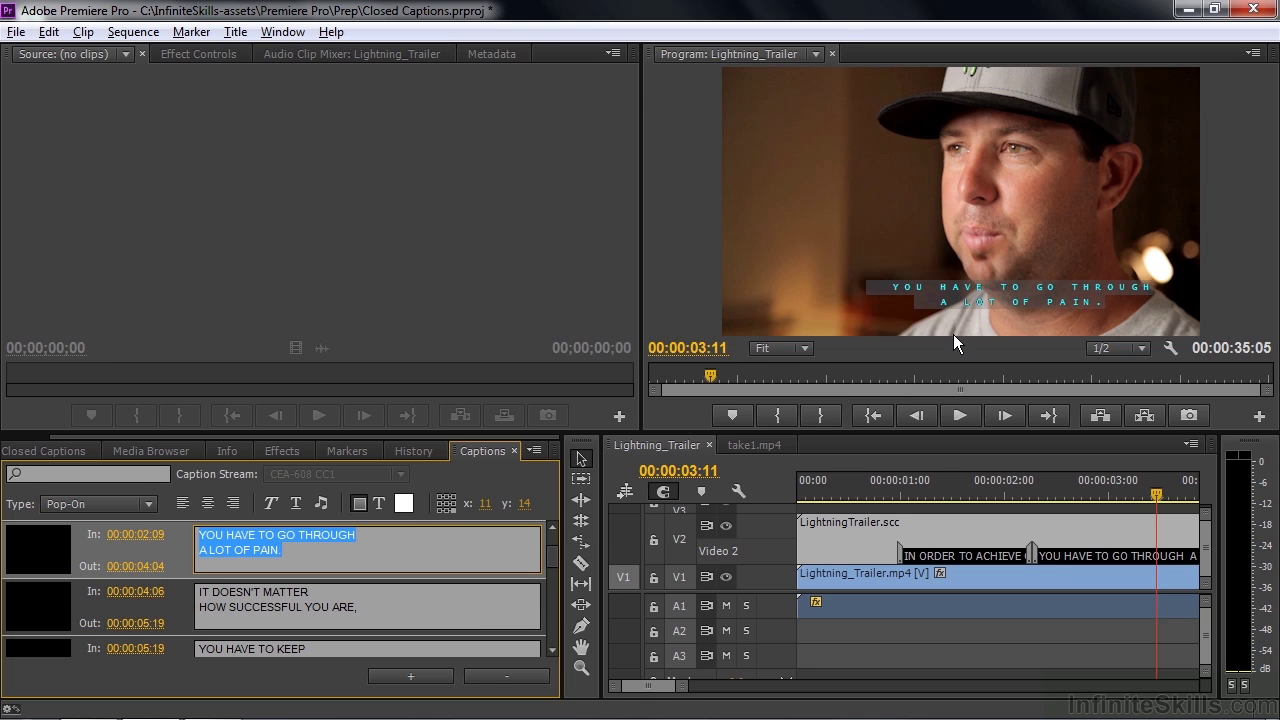
left_click(447, 511)
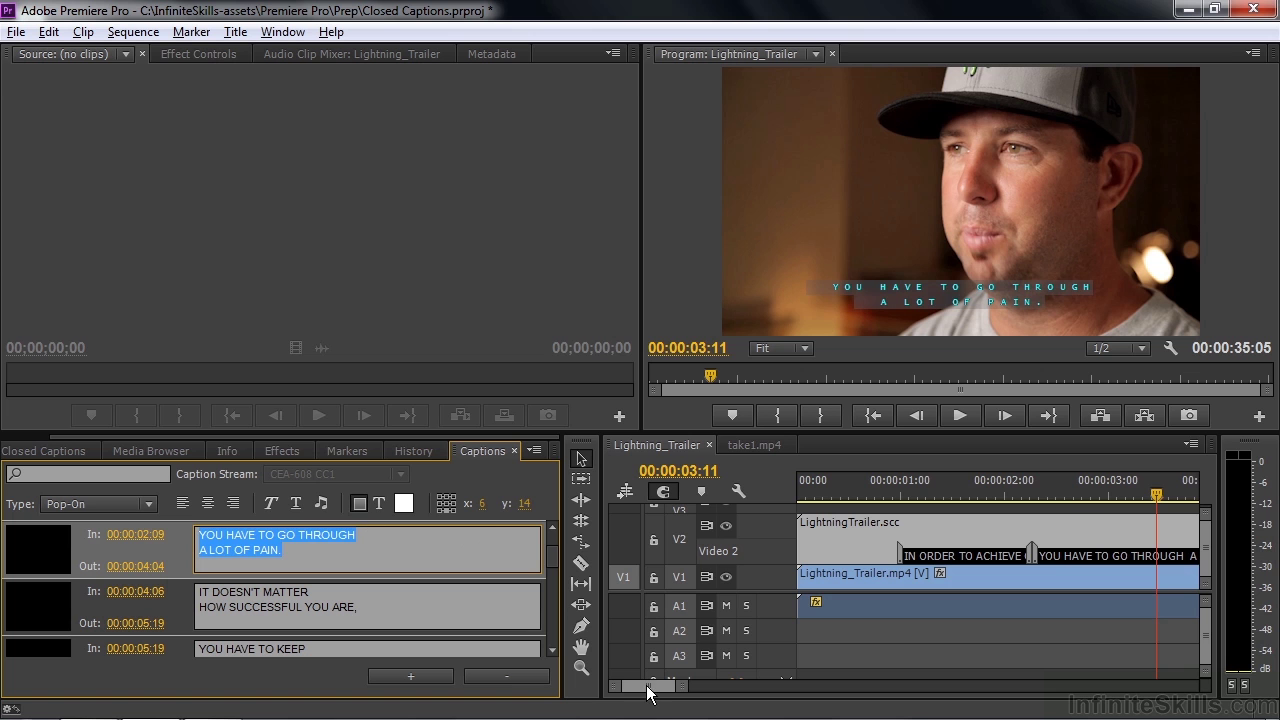
- Move the music-note caption at 00:00:12:24 to the top of the frame
left_click_drag(651, 686, 657, 690)
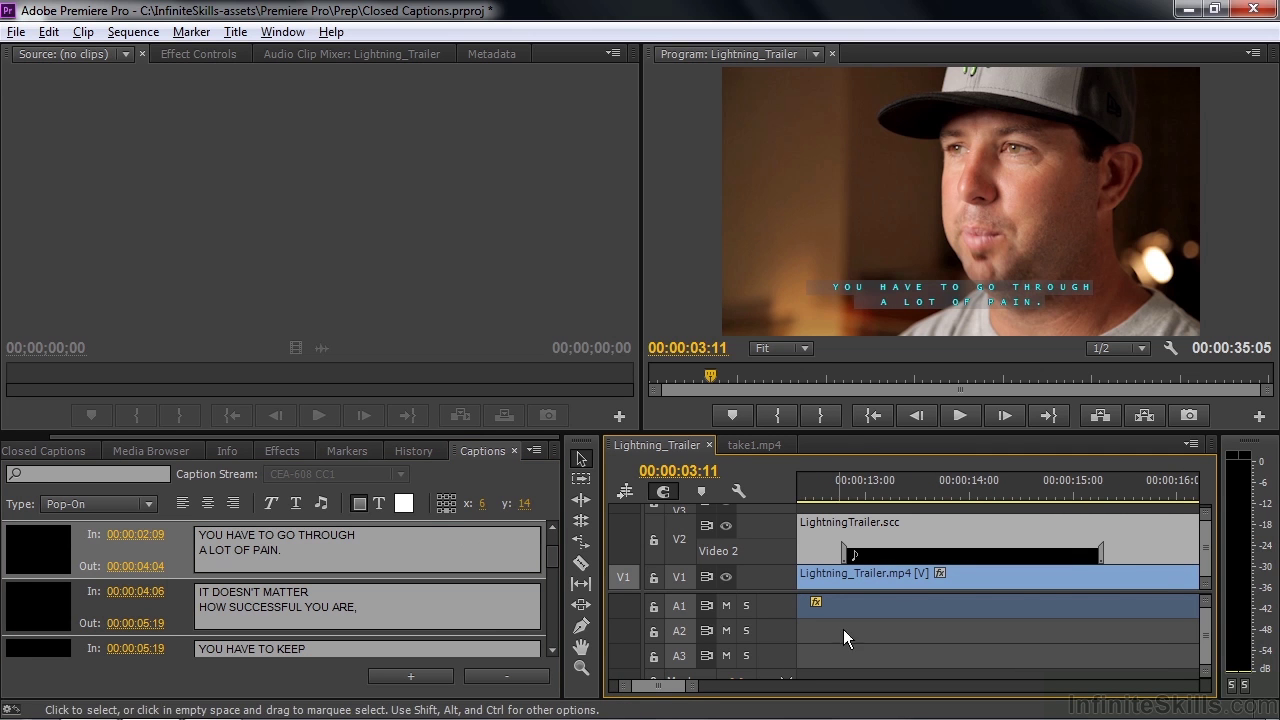
left_click(843, 496)
key("space")
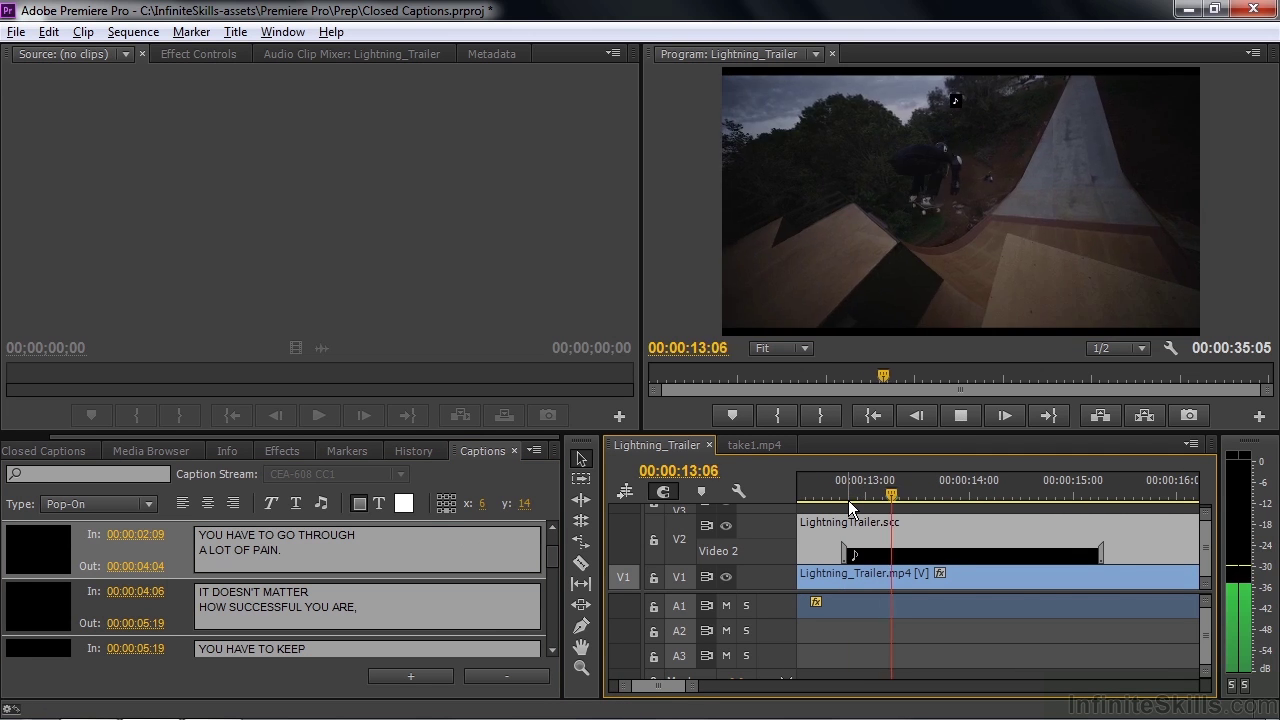
key("space")
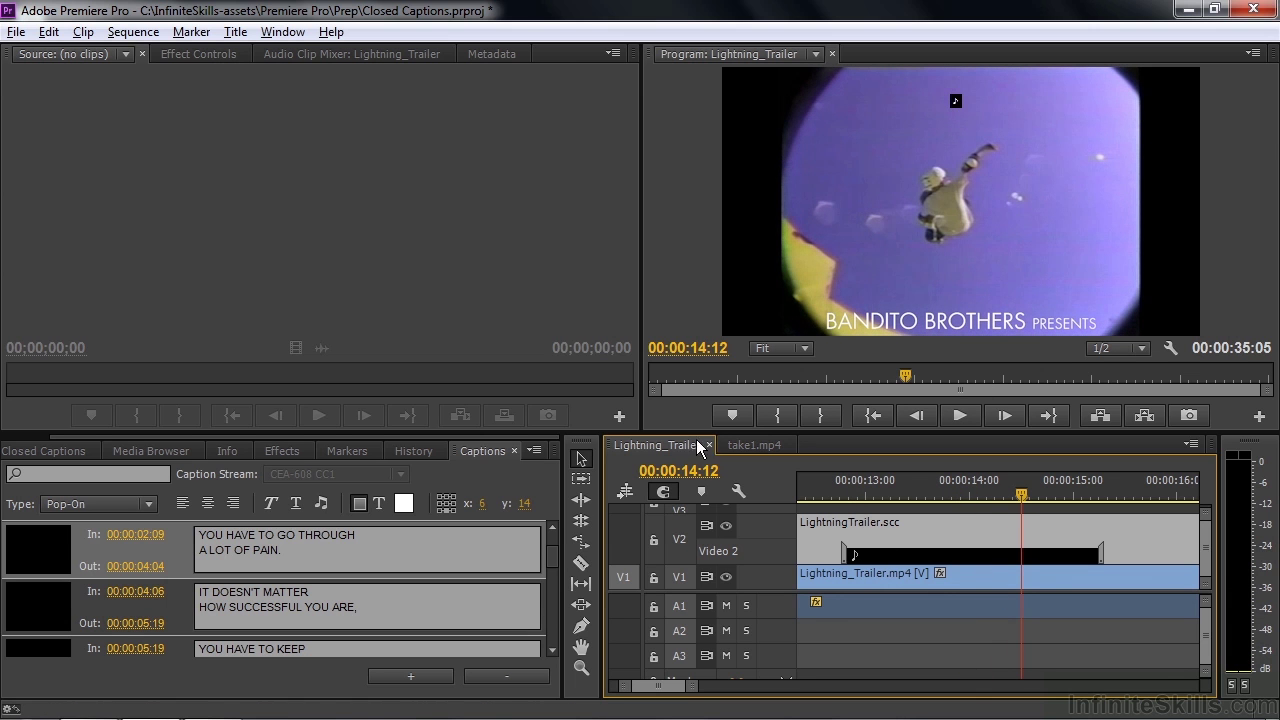
left_click_drag(555, 558, 556, 594)
left_click(174, 603)
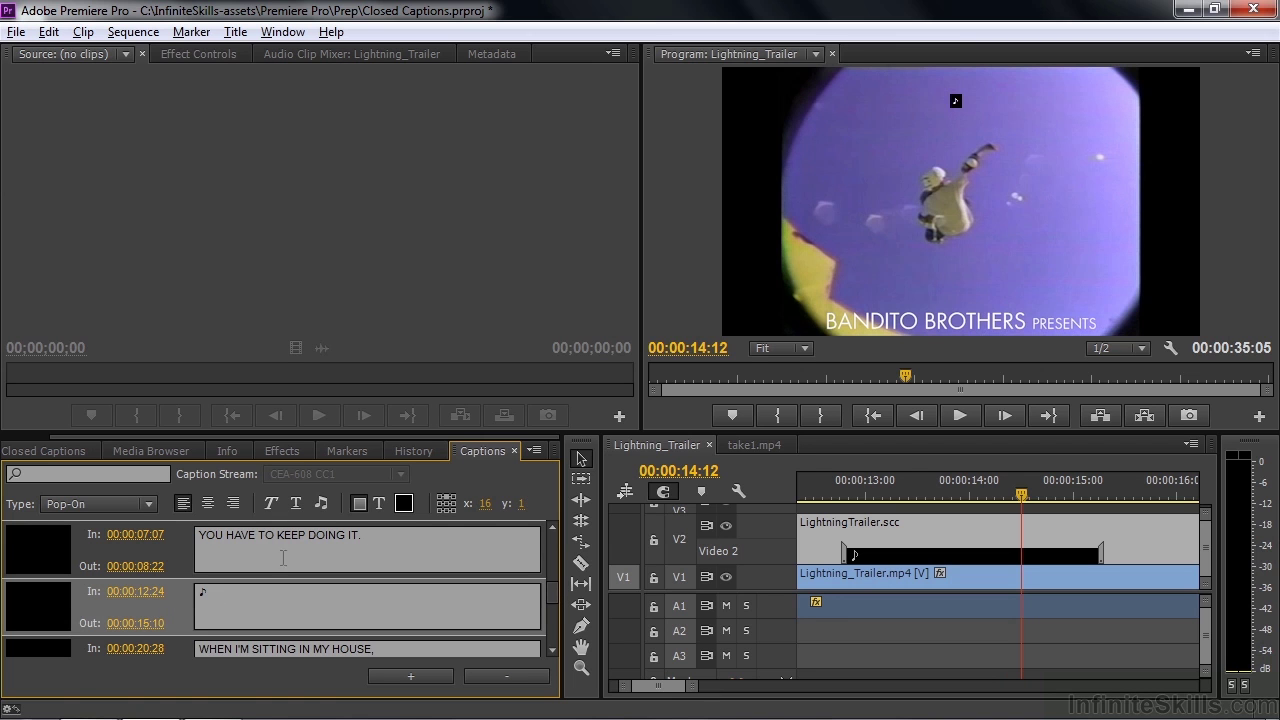
left_click(446, 511)
left_click(447, 496)
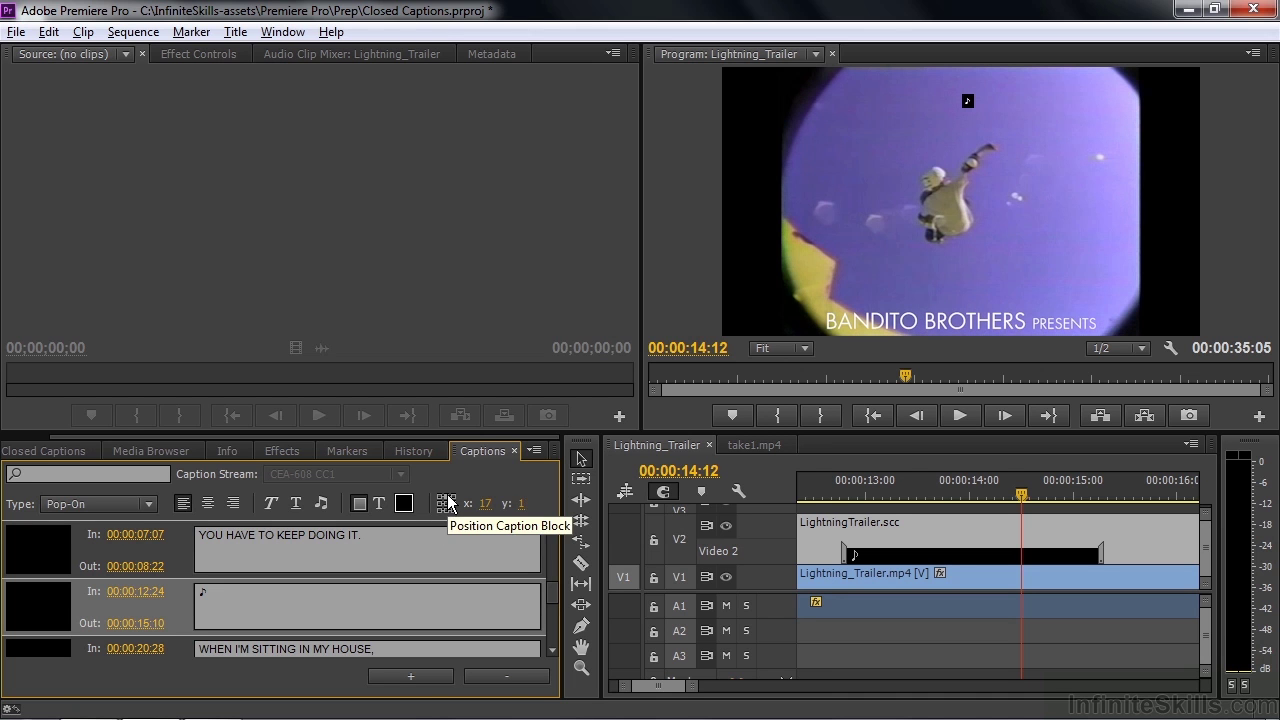
left_click(1021, 497)
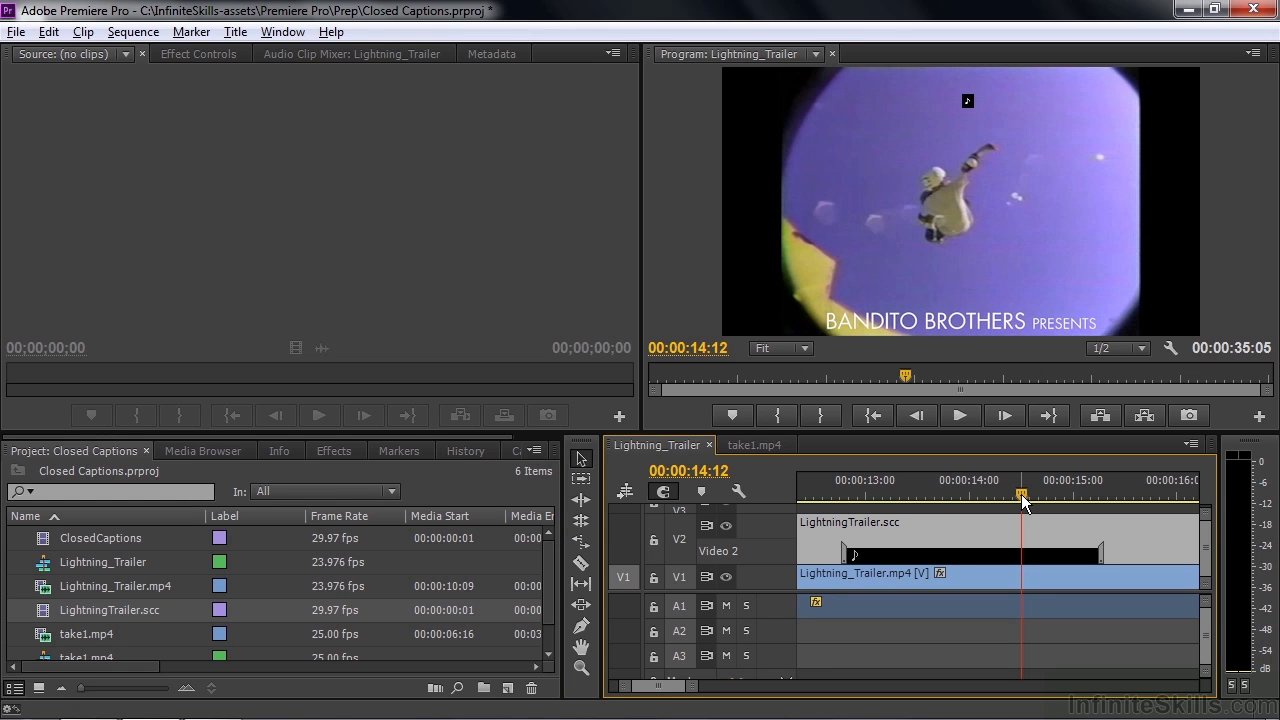
- Open the take1.mp4 sequence and start a new Closed Captions item at 1280×720, 25 fps
left_click(765, 444)
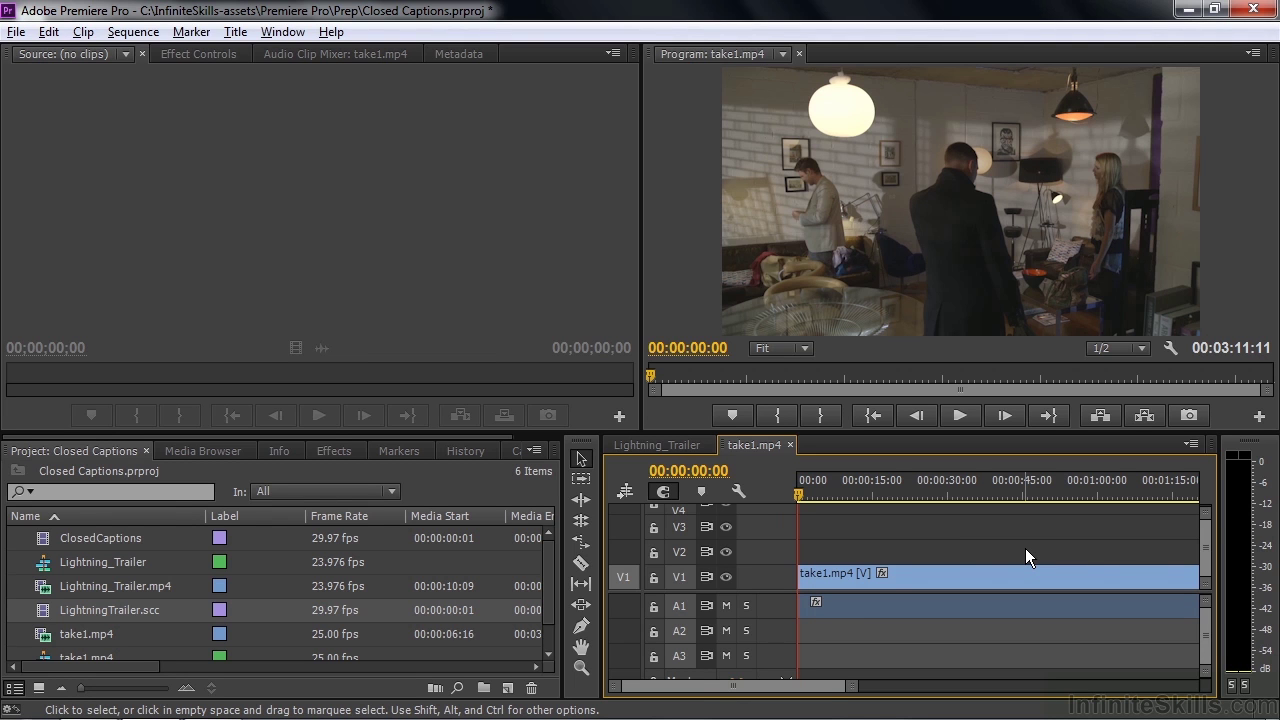
left_click(508, 688)
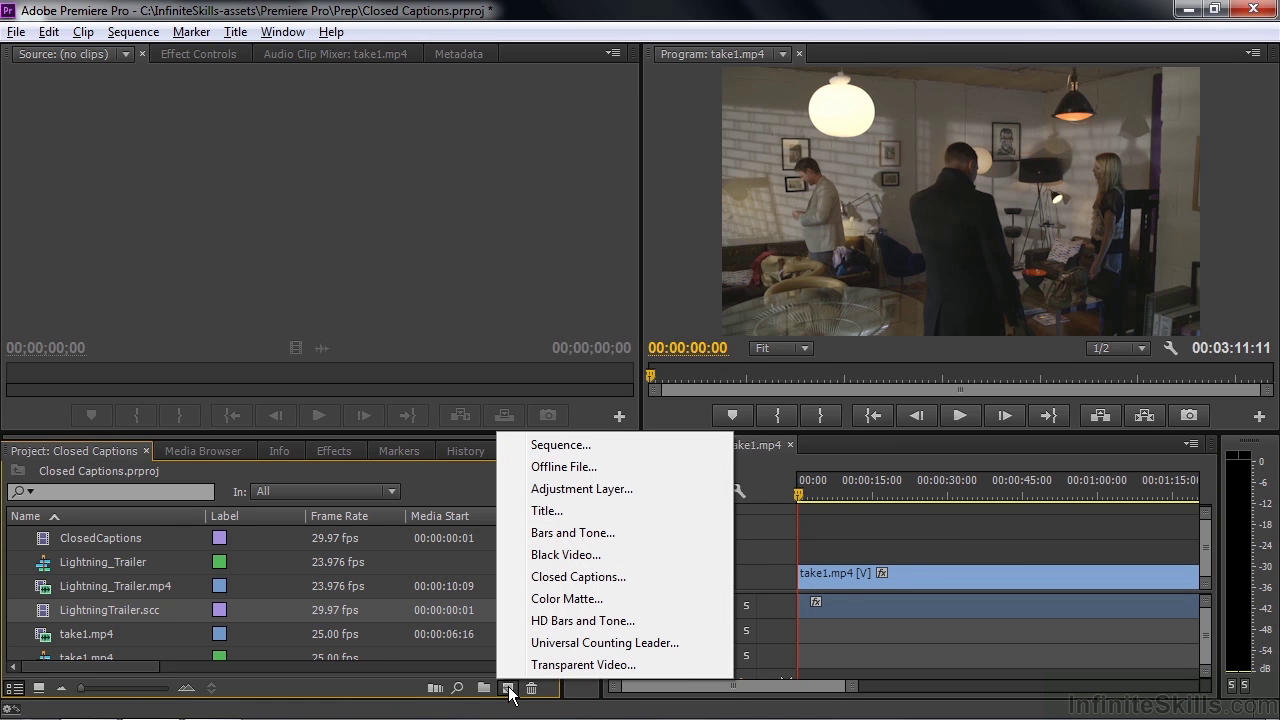
left_click(572, 579)
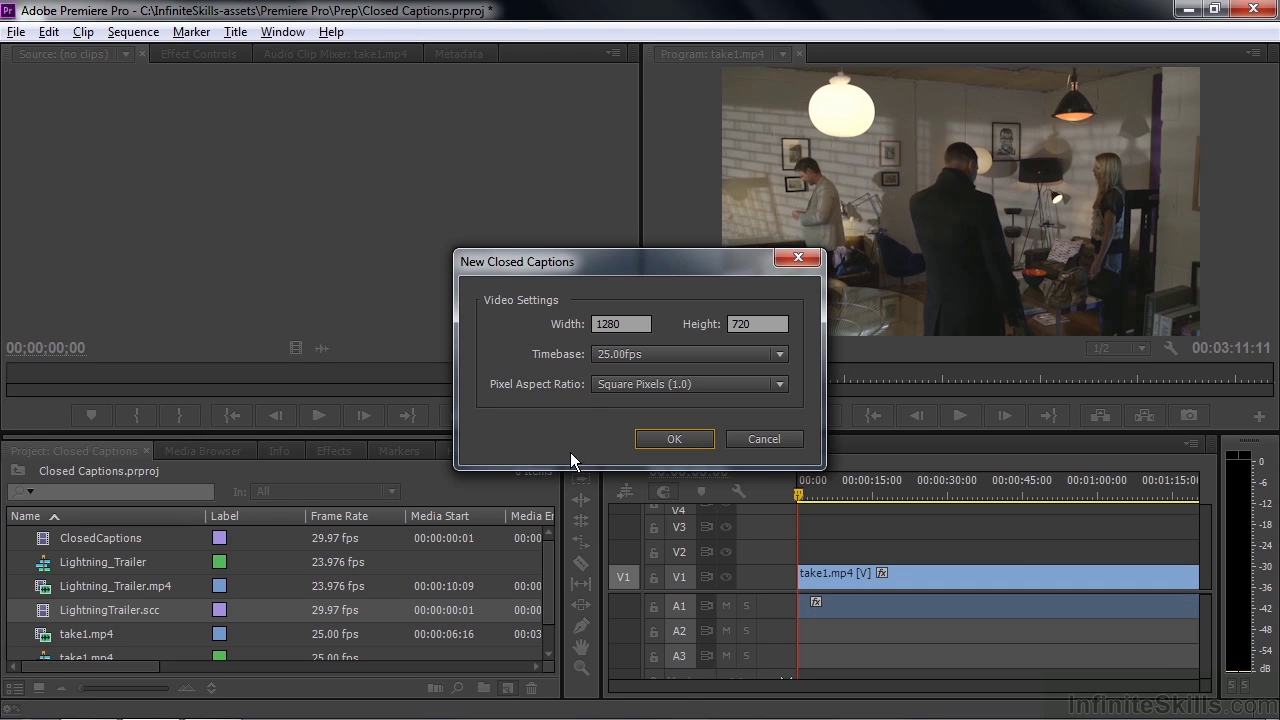
left_click(676, 439)
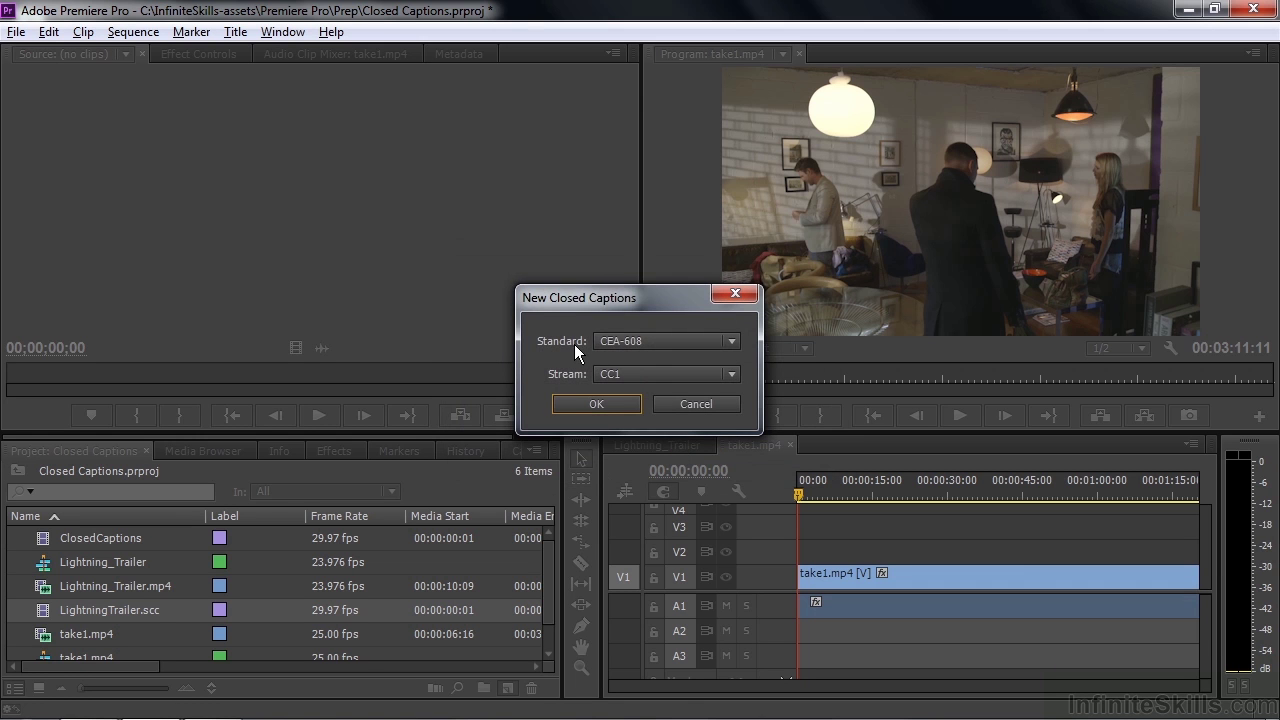
- Check the CEA-608 standard and CC1 stream, then cancel the new captions dialog
left_click(733, 342)
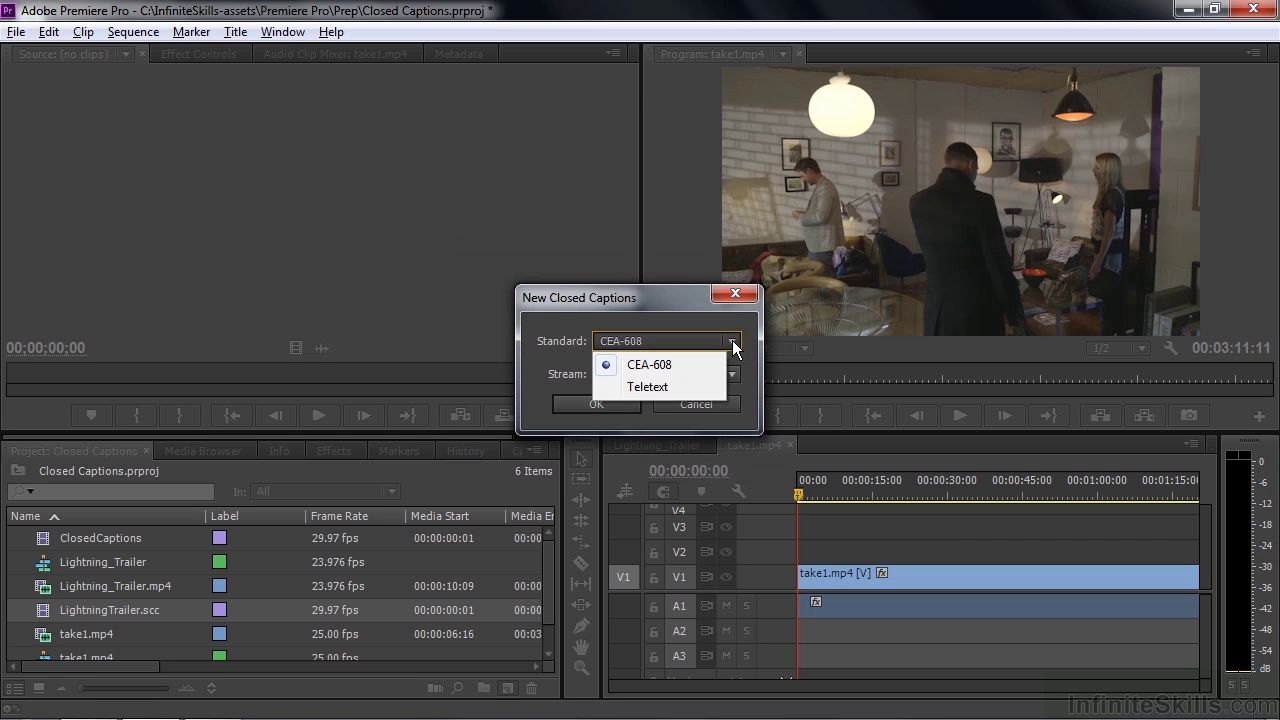
left_click(676, 364)
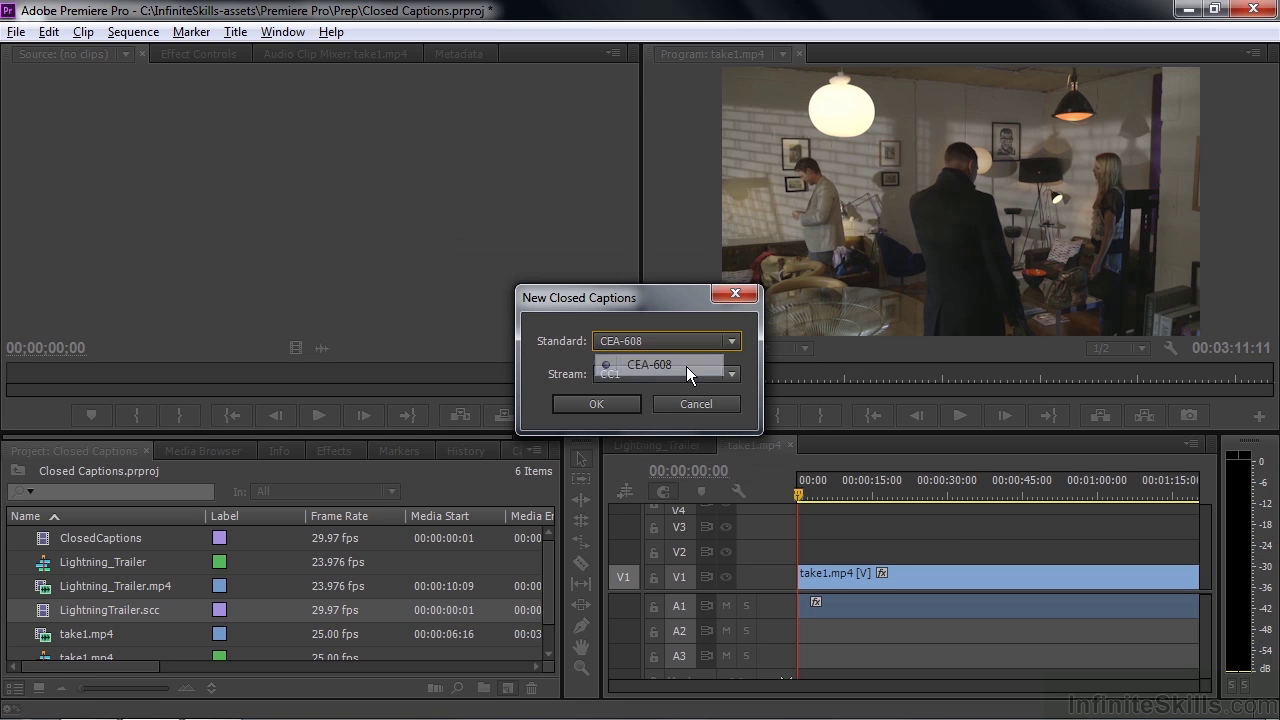
left_click(733, 375)
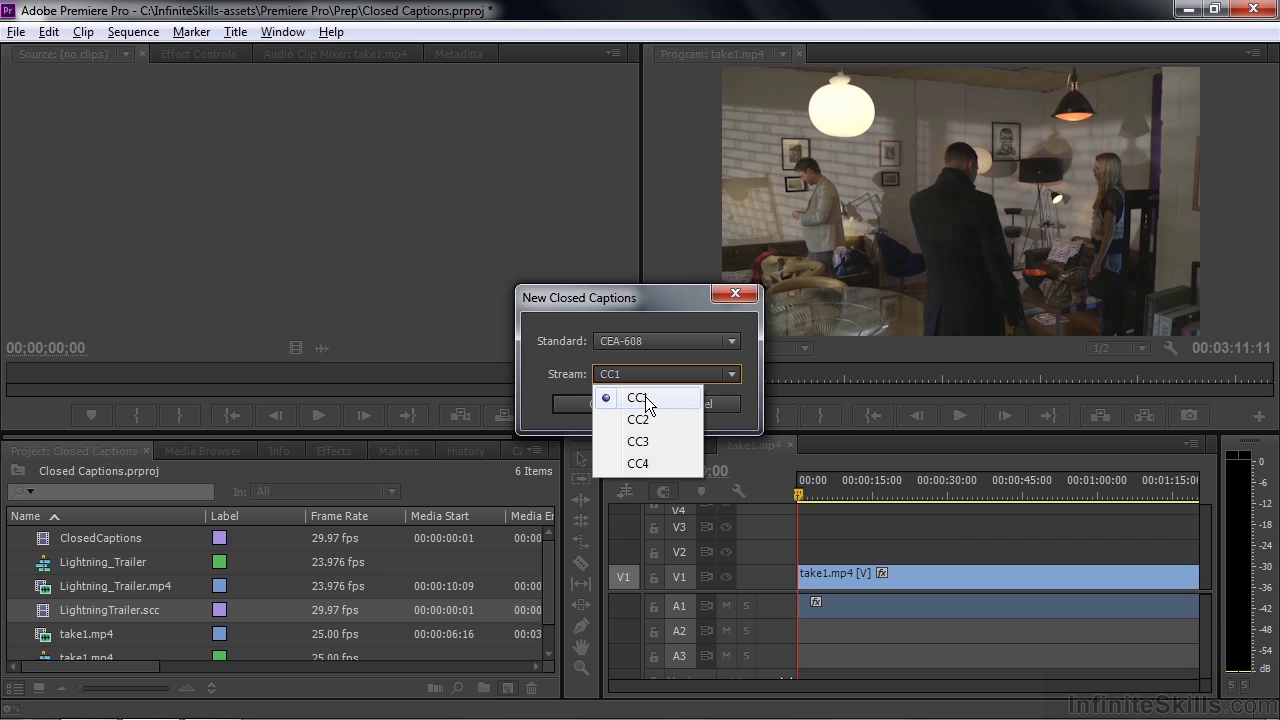
left_click(553, 376)
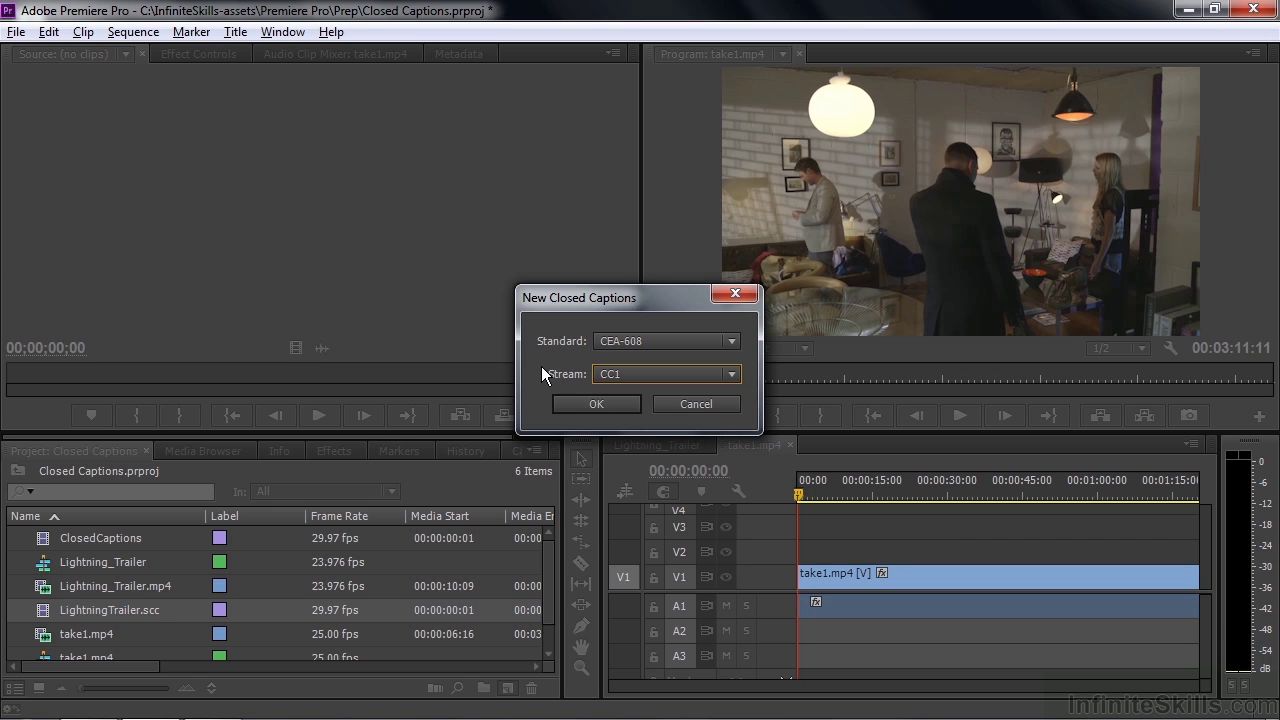
left_click(692, 404)
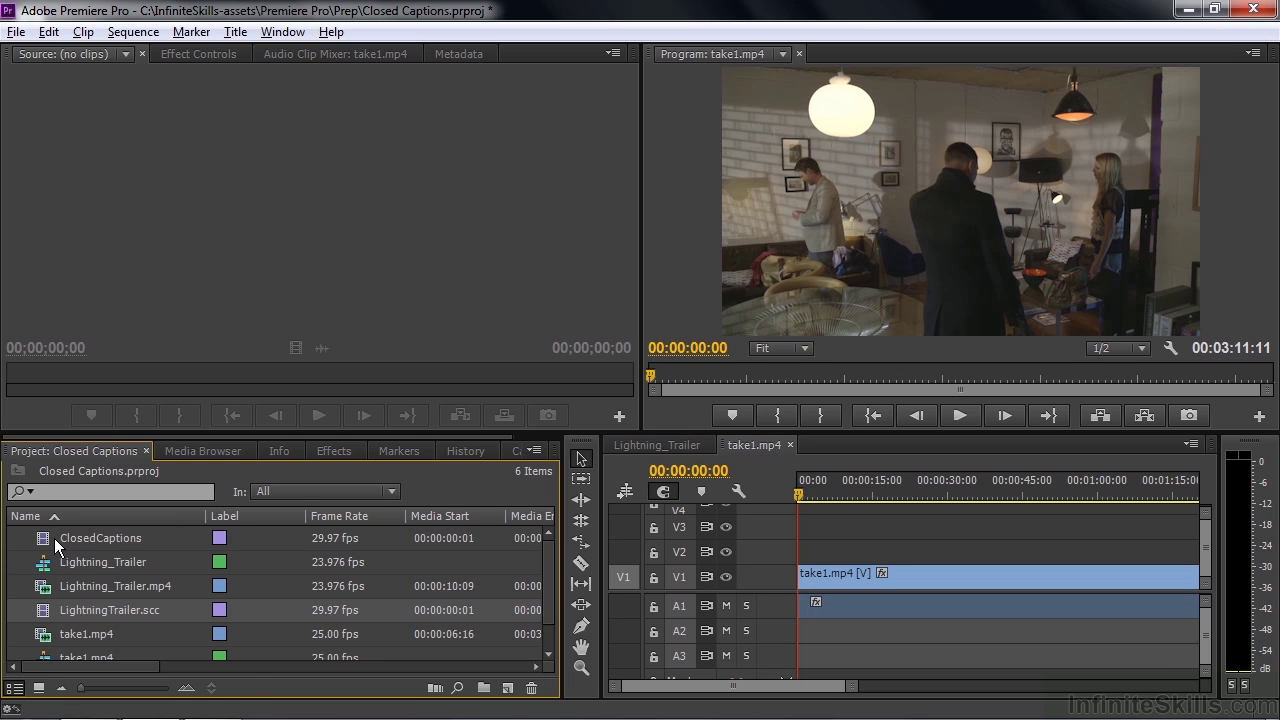
- Place the ClosedCaptions item above take1.mp4, preview to 00:00:02:24, and open its Captions panel
left_click_drag(50, 545, 803, 564)
key("space")
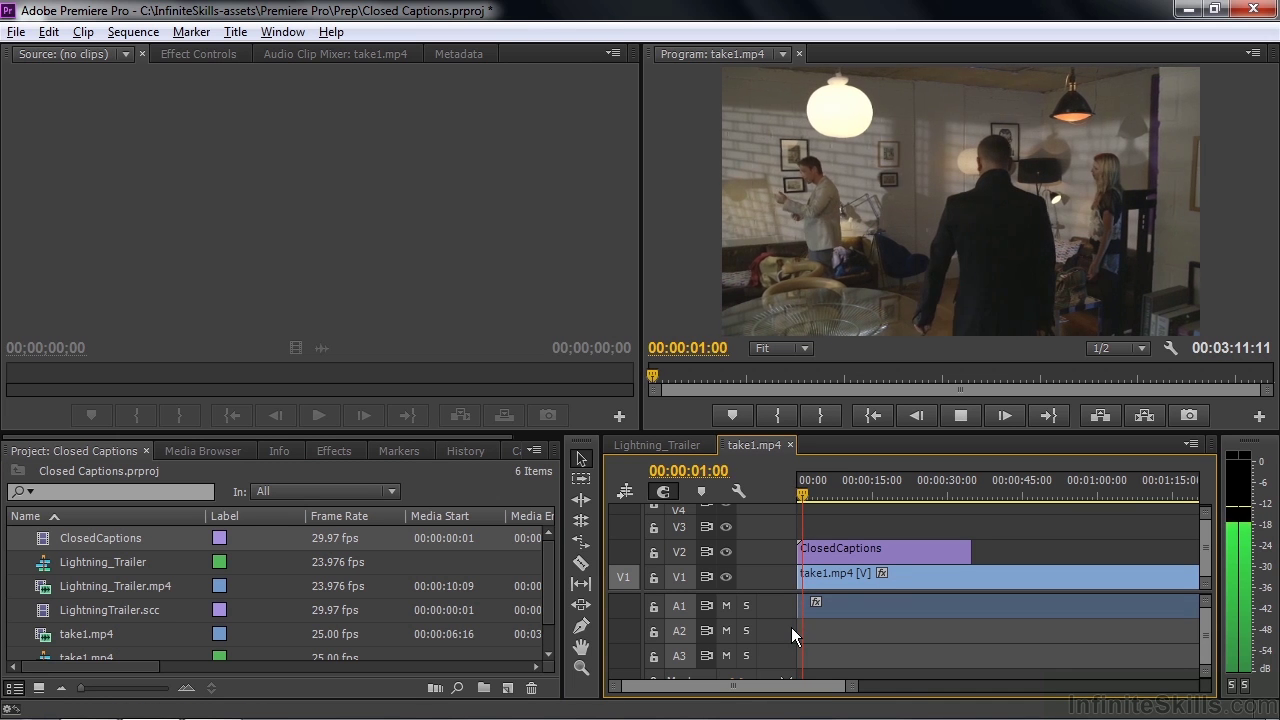
key("space")
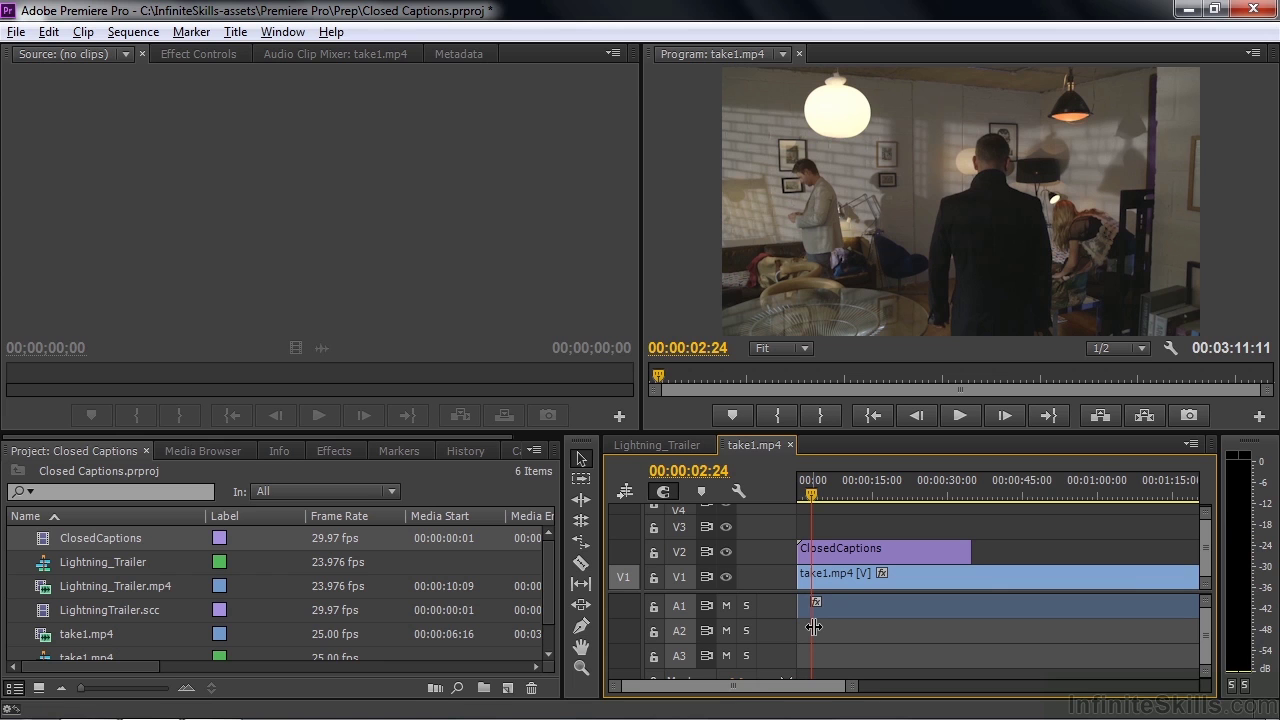
left_click(835, 553)
left_click(521, 451)
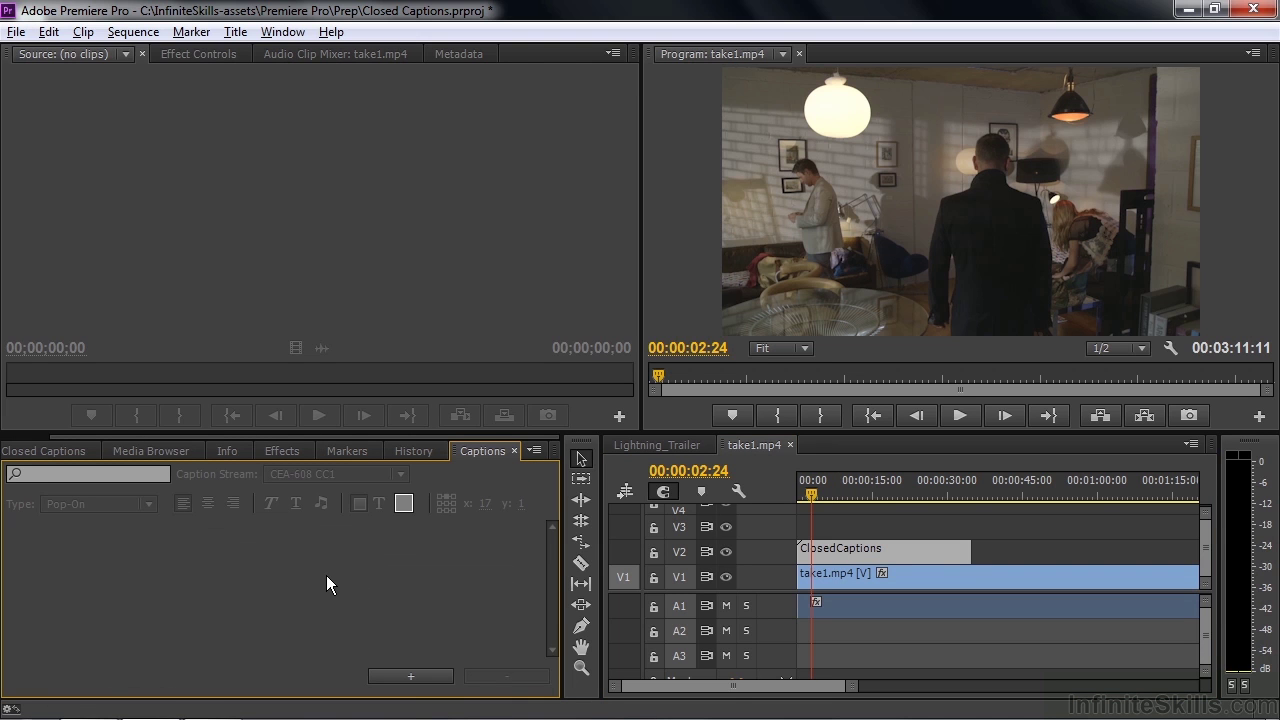
- Add a caption reading "Just hurry up and get your stuff, taxi's waiting" ending at 00:00:02:25
left_click(411, 677)
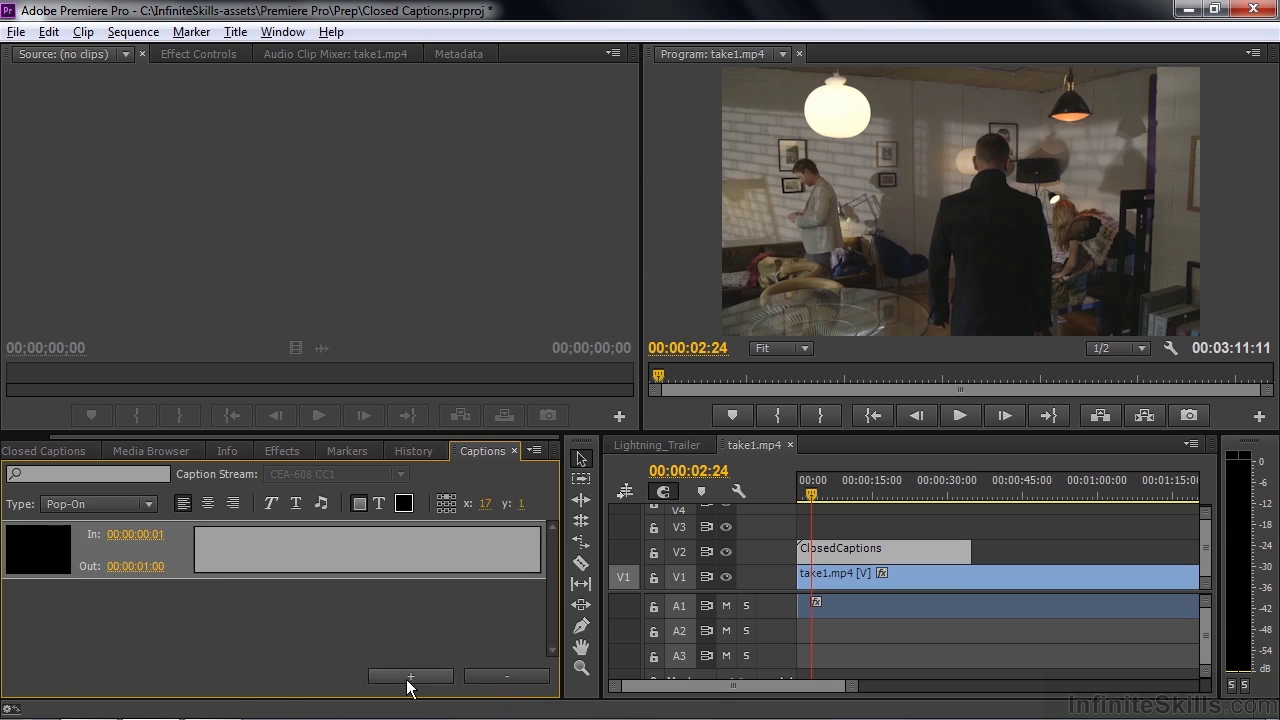
left_click(799, 497)
key("space")
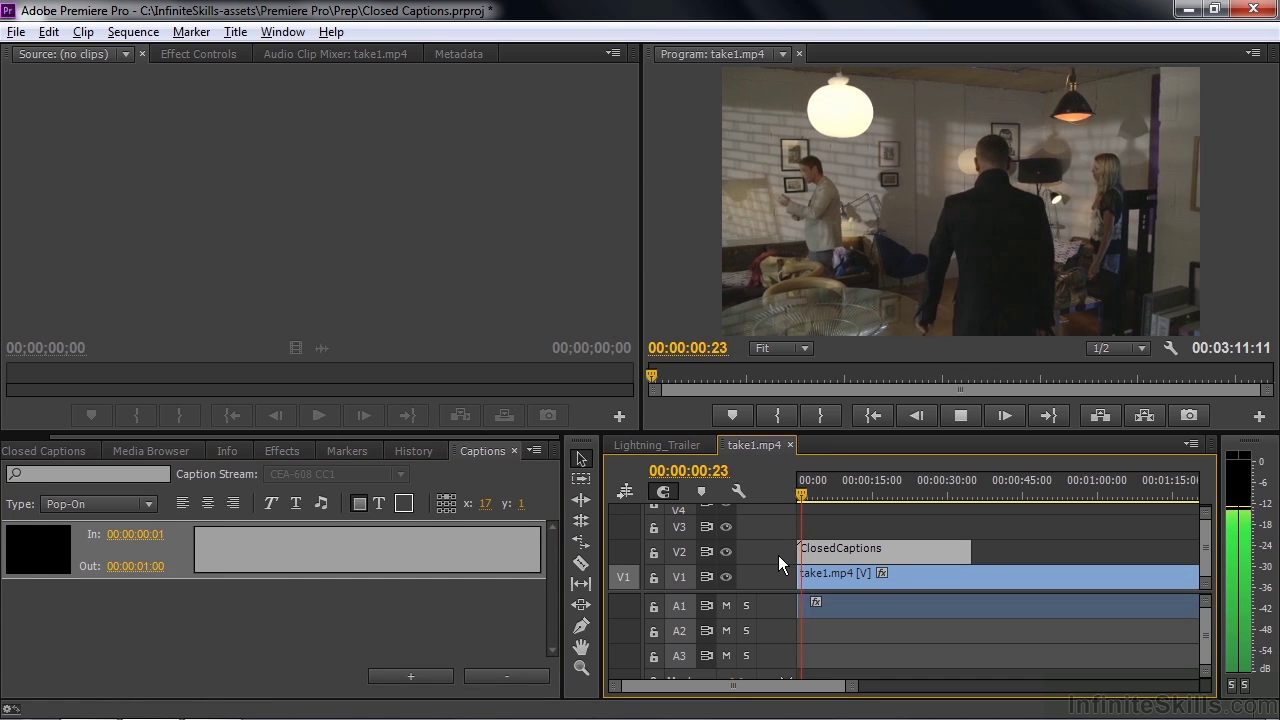
left_click(242, 542)
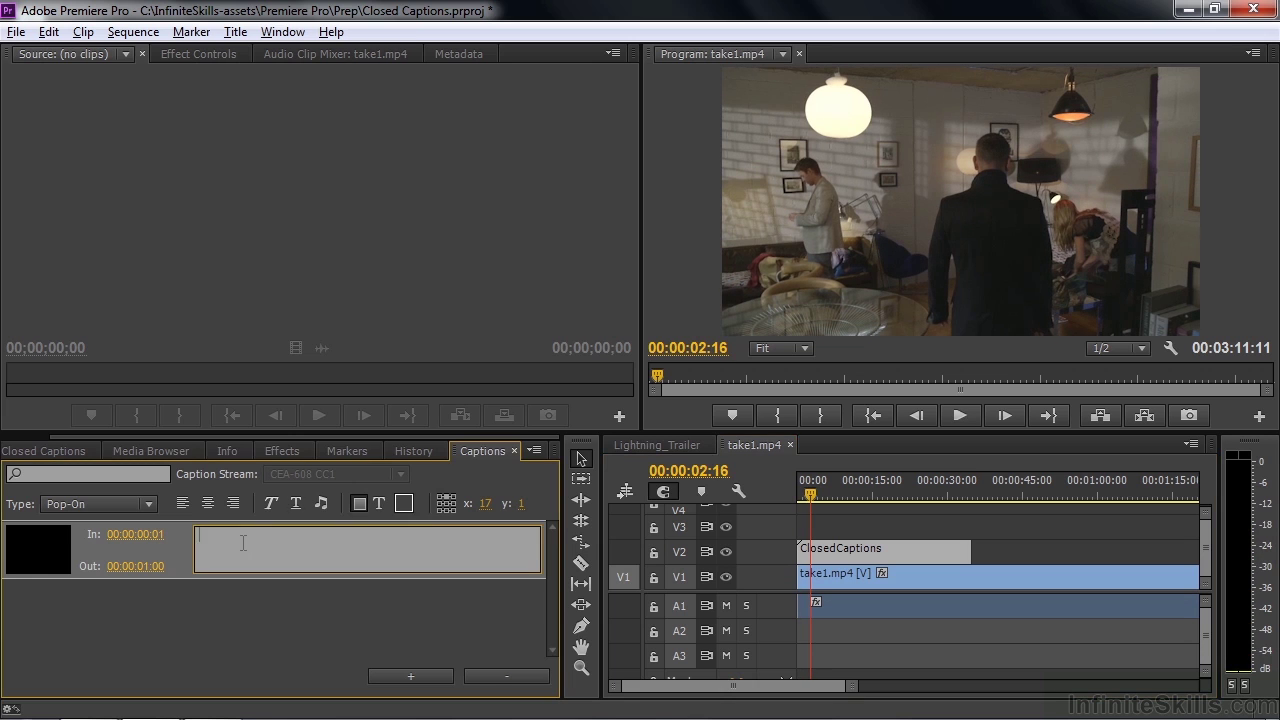
type("Just hurry up and get your stuff, taxi's waiting")
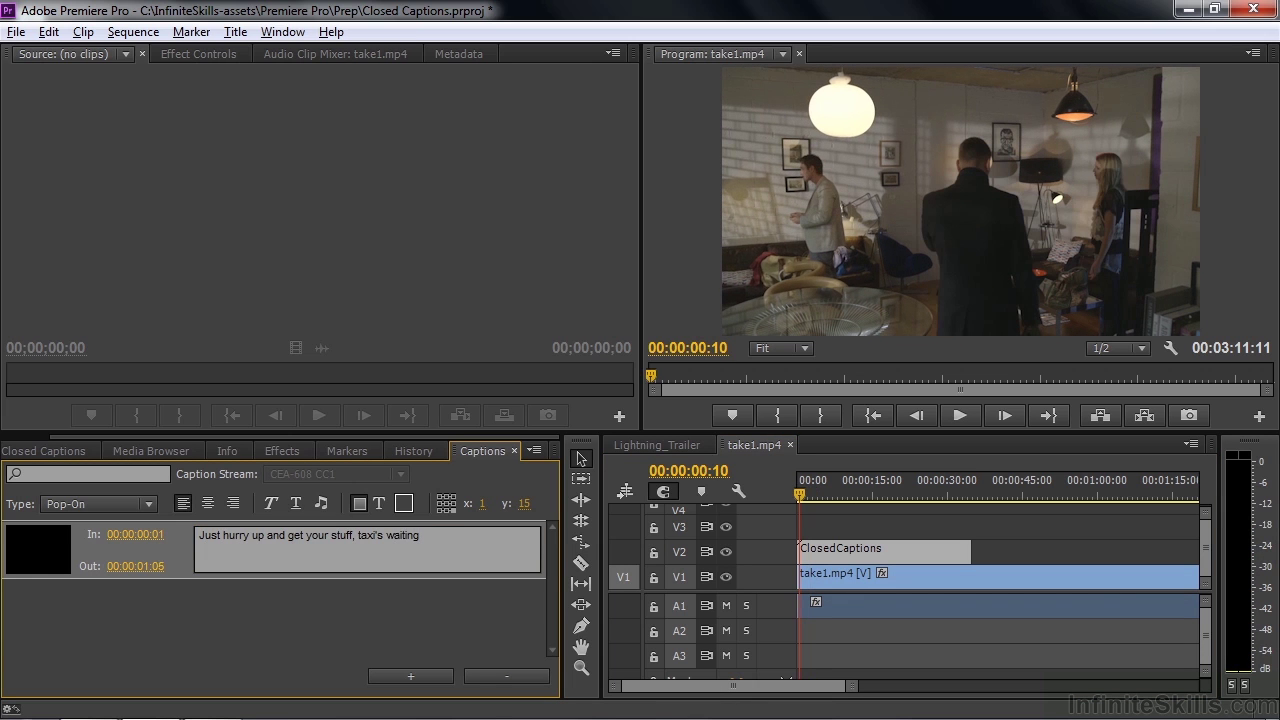
left_click_drag(135, 566, 200, 566)
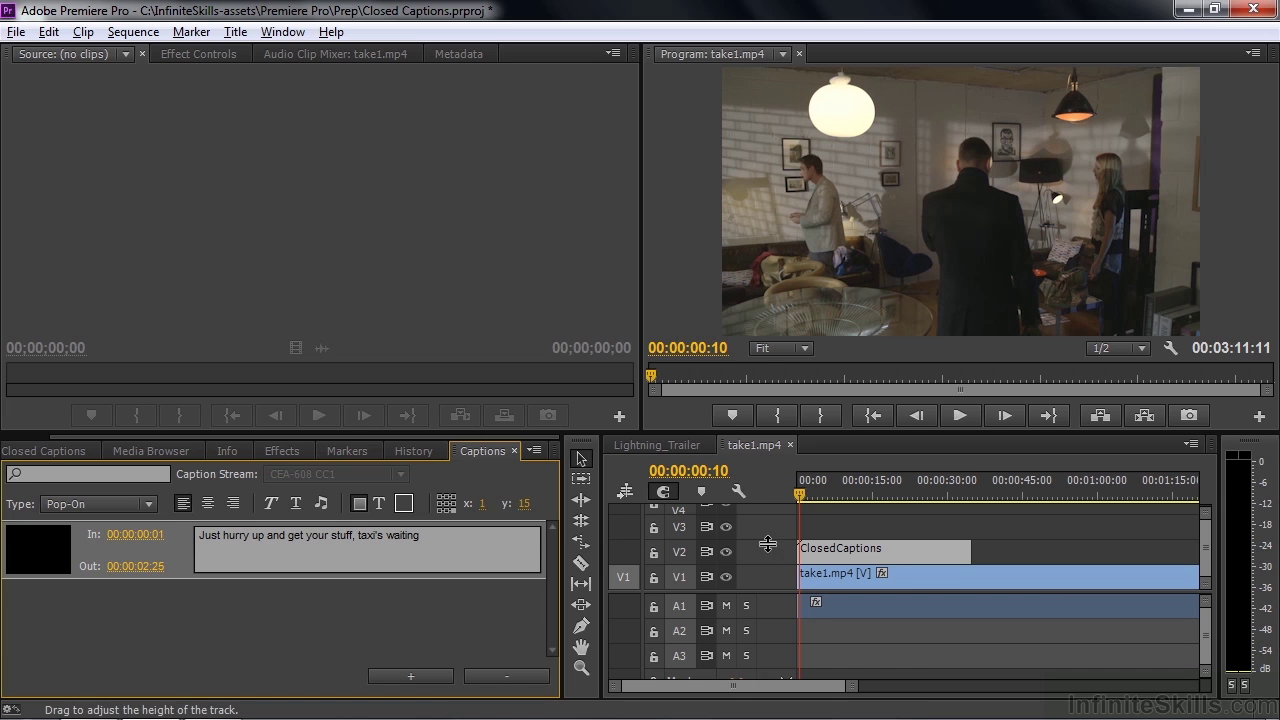
- Enlarge and zoom the V2 track, then break the caption onto two lines after "your"
left_click_drag(769, 508, 776, 522)
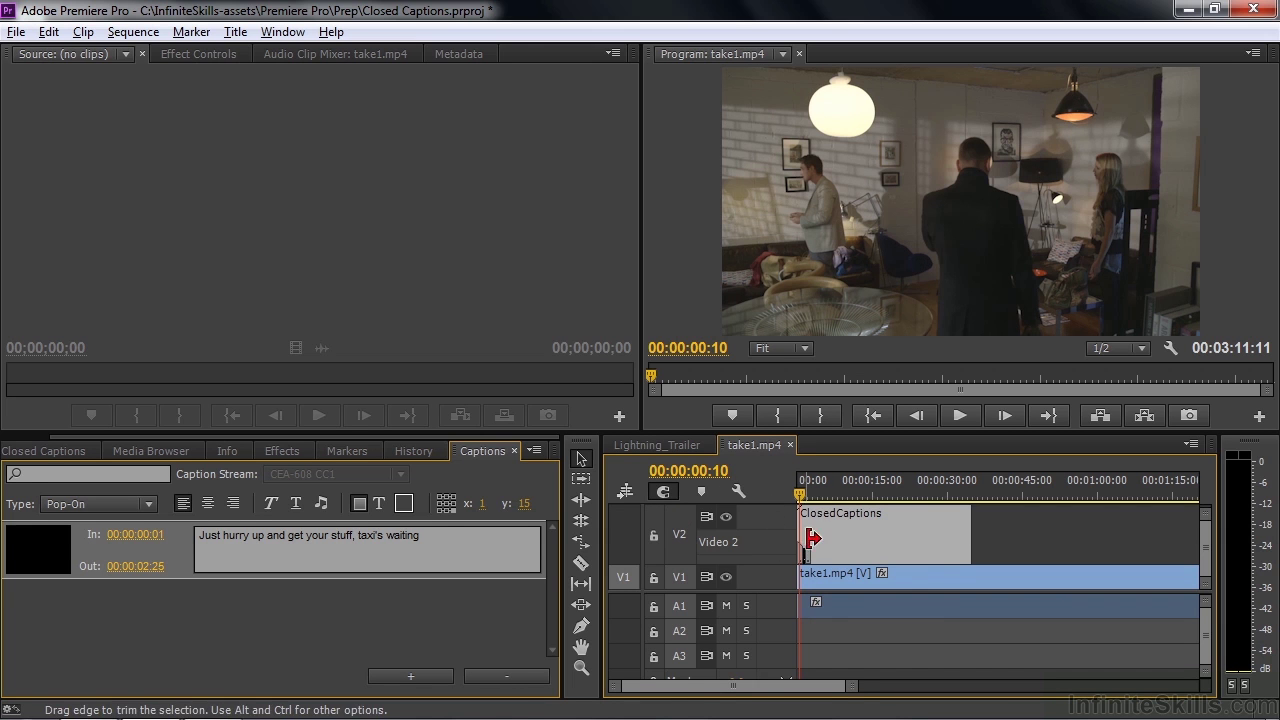
key("=")
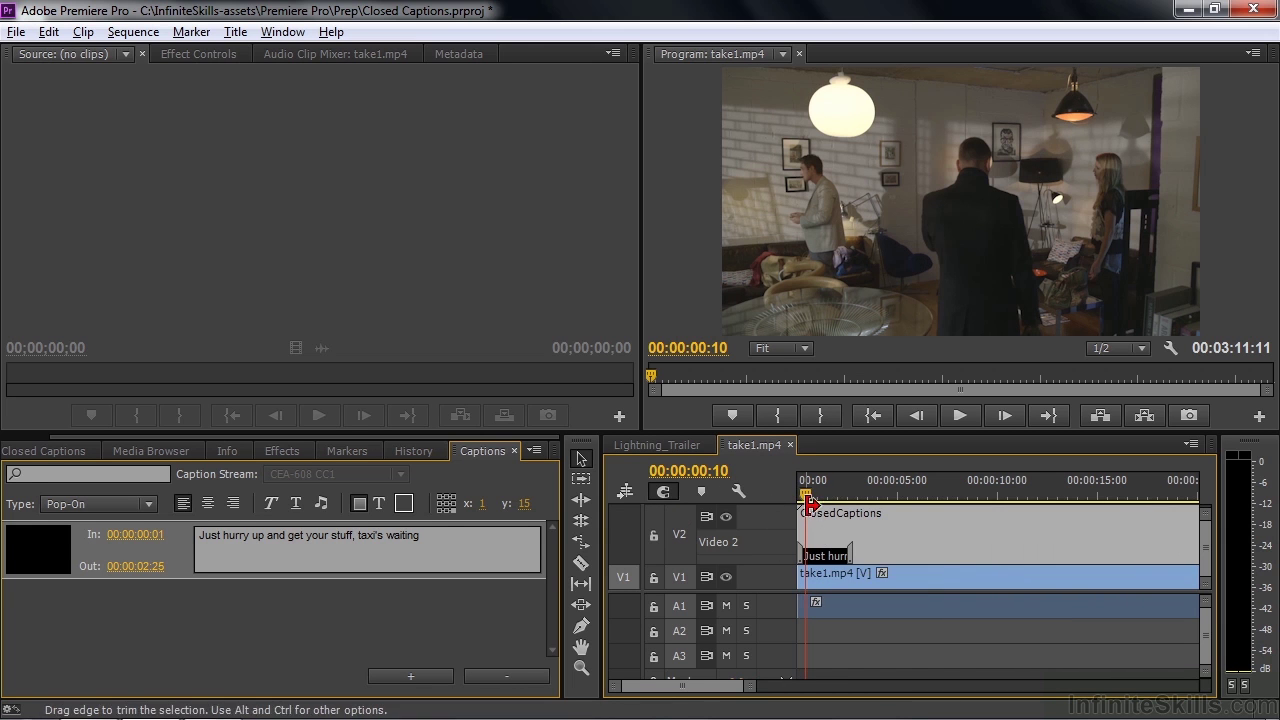
left_click_drag(806, 494, 829, 499)
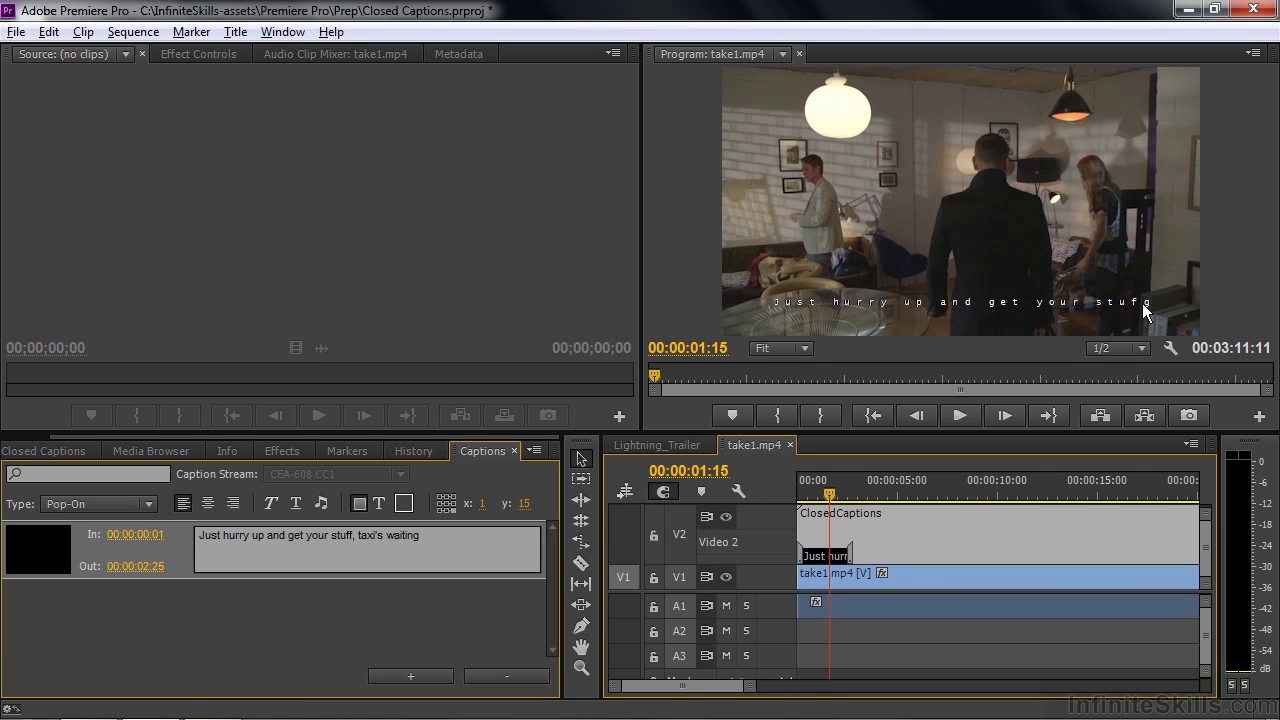
left_click(330, 537)
key("Return")
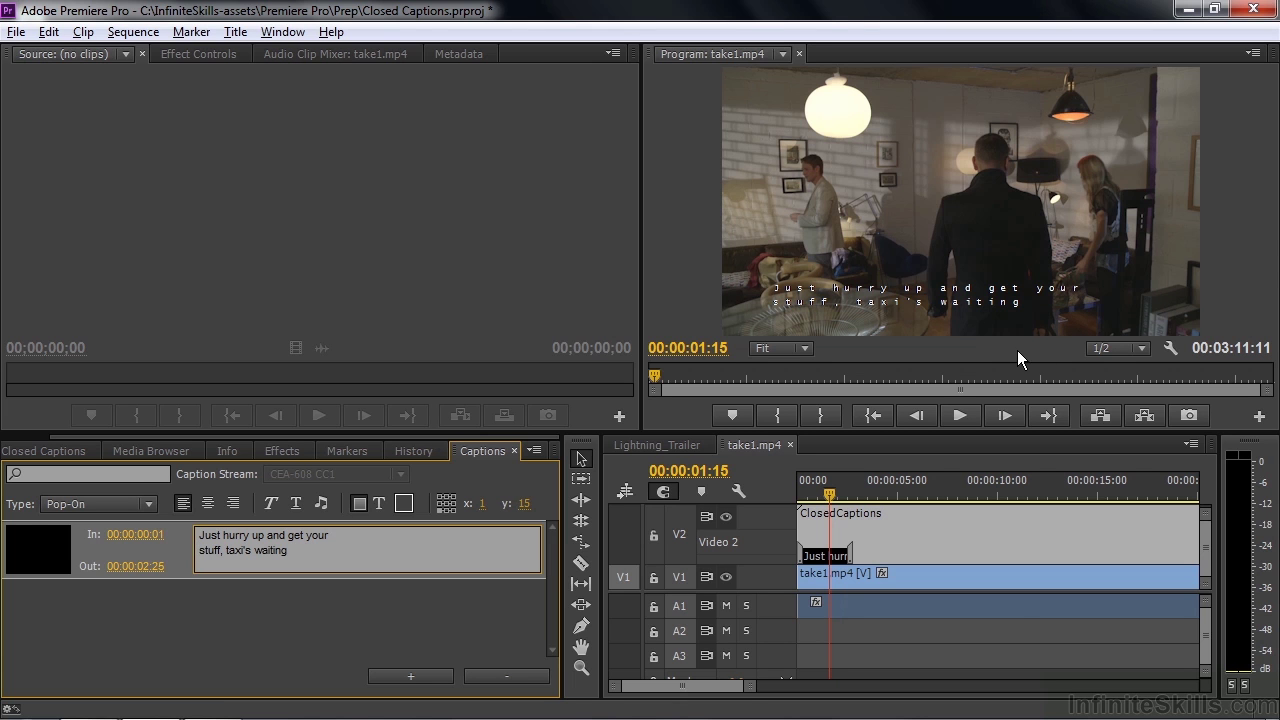
- Export the Lightning_Trailer sequence as H.264 with the Match Source preset, outputting Lightning_Trailer.mp4
left_click(670, 445)
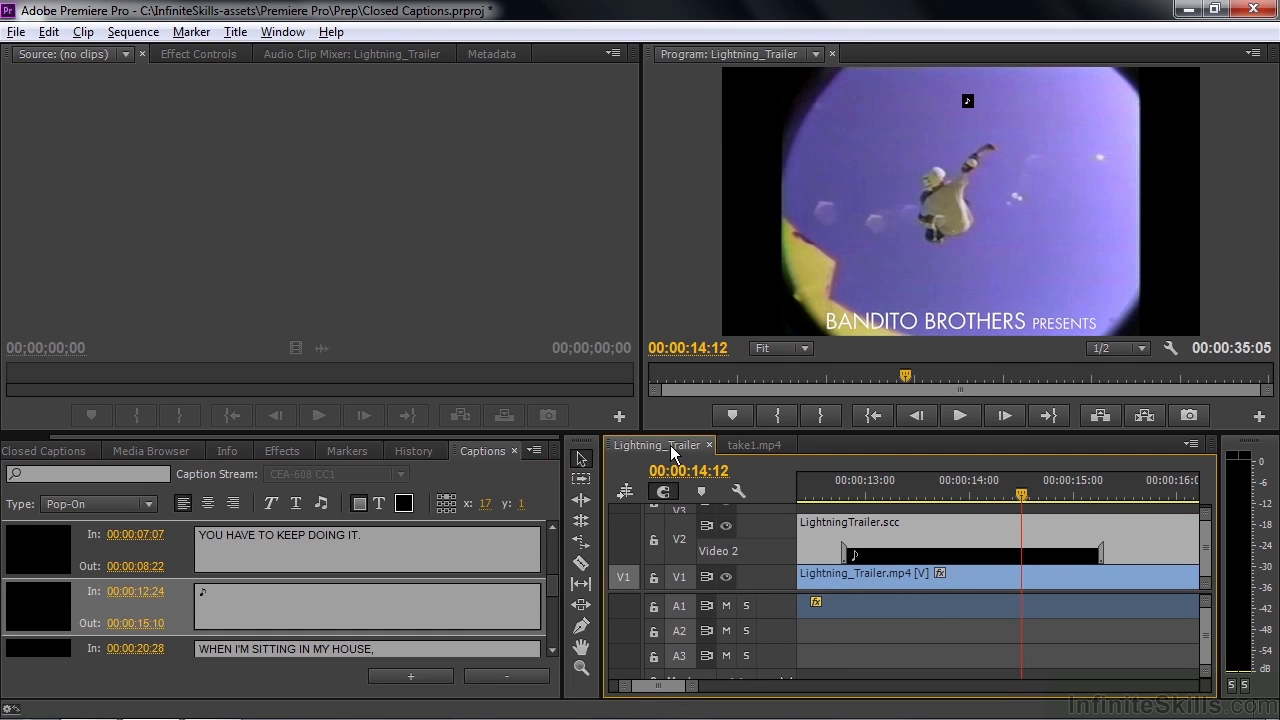
left_click(16, 32)
mouse_move(130, 565)
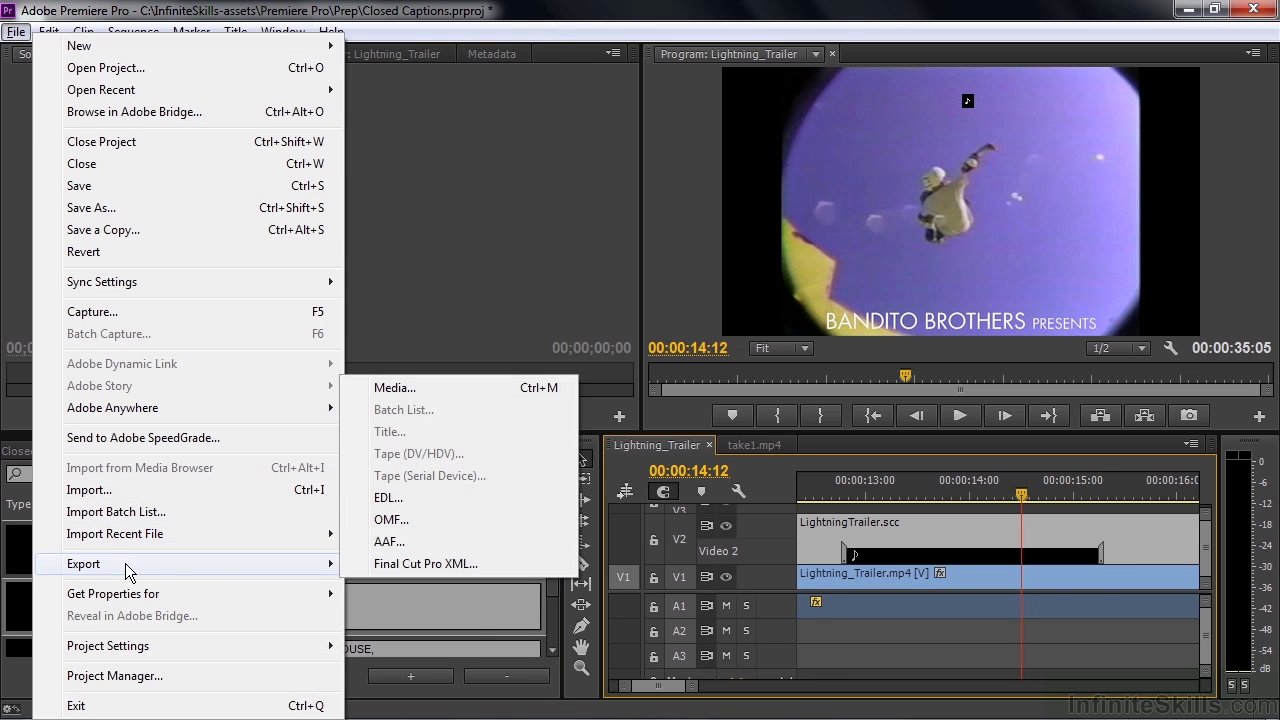
left_click(418, 387)
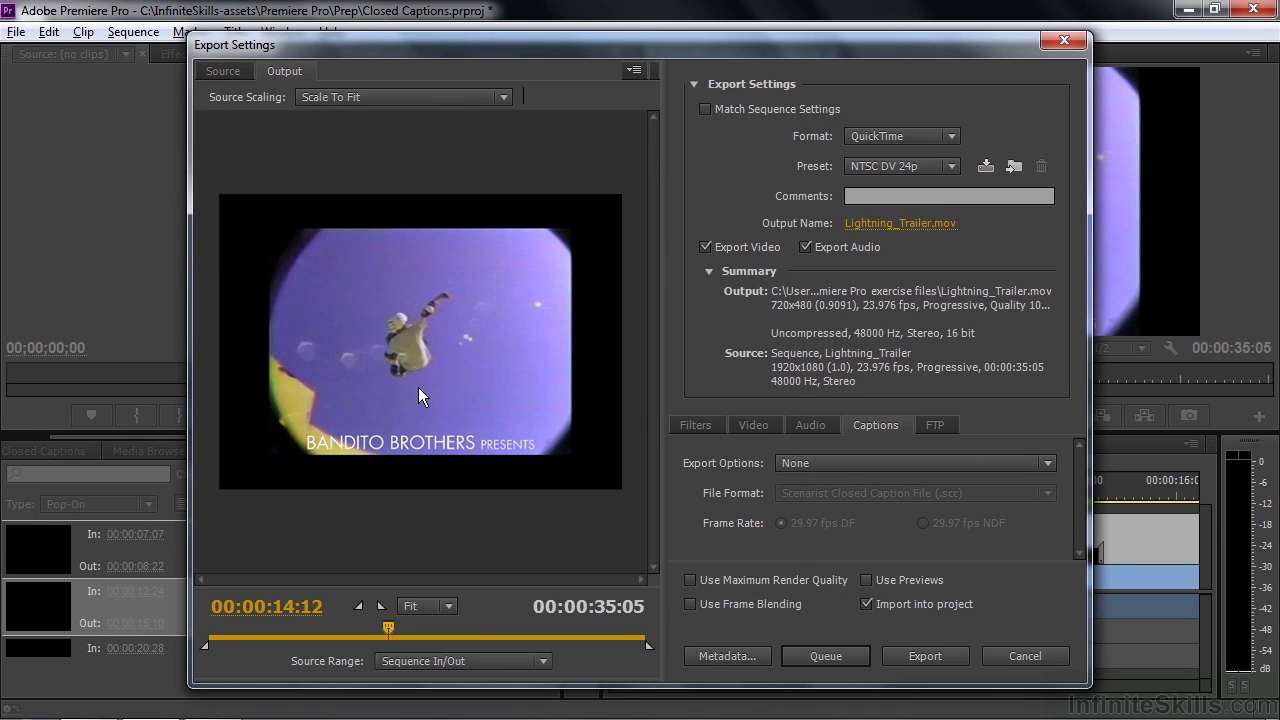
left_click(952, 136)
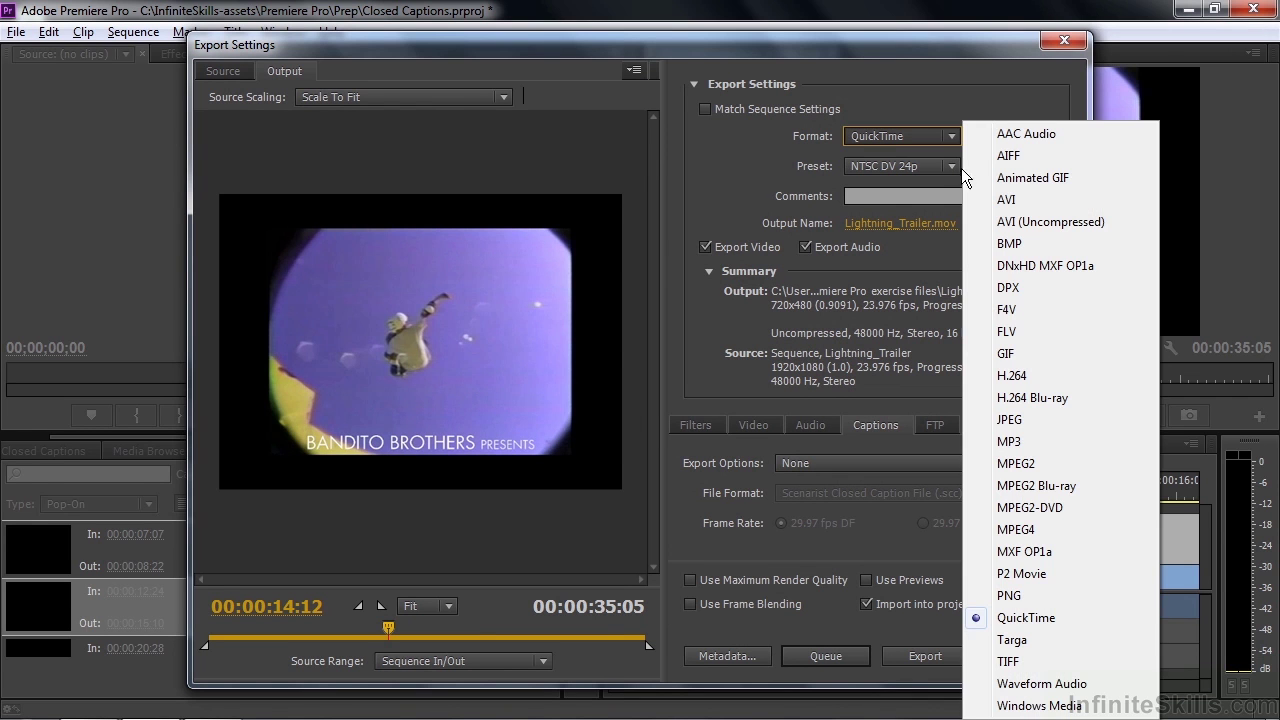
left_click(1012, 376)
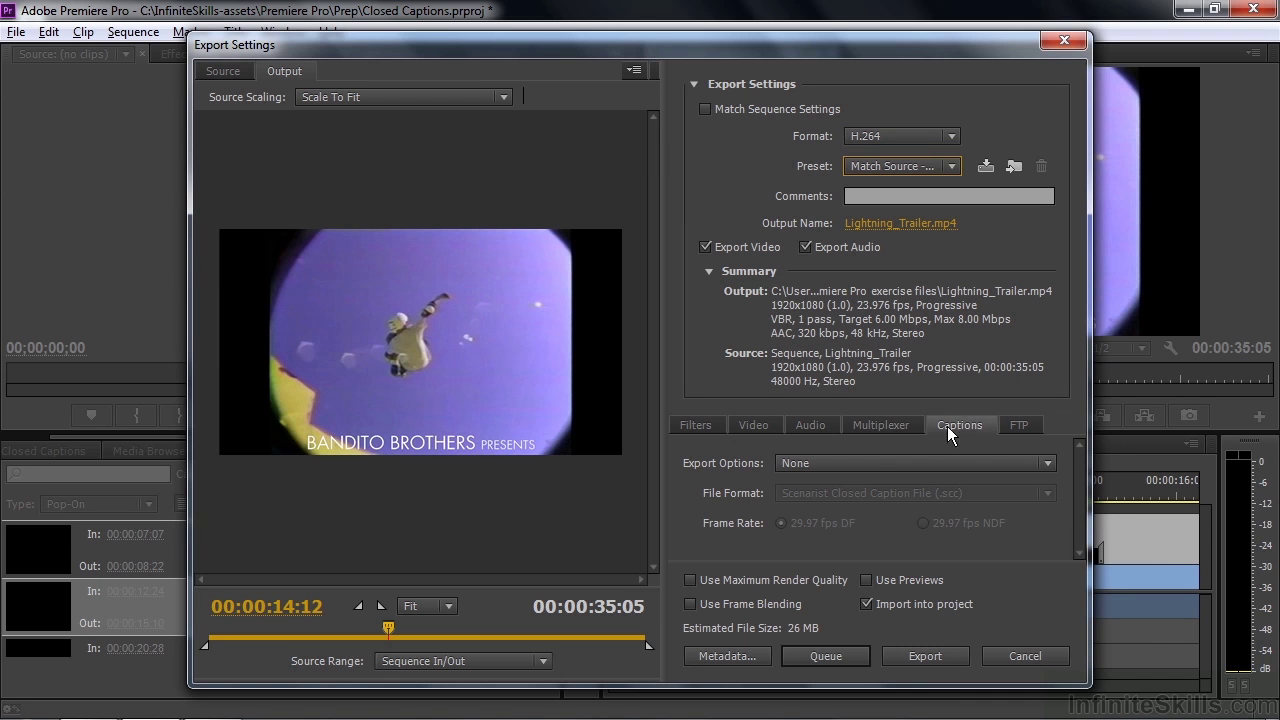
- Set caption Export Options to Create Sidecar File in Scenarist Closed Caption (.scc) format at 29.97 fps DF
left_click(1020, 462)
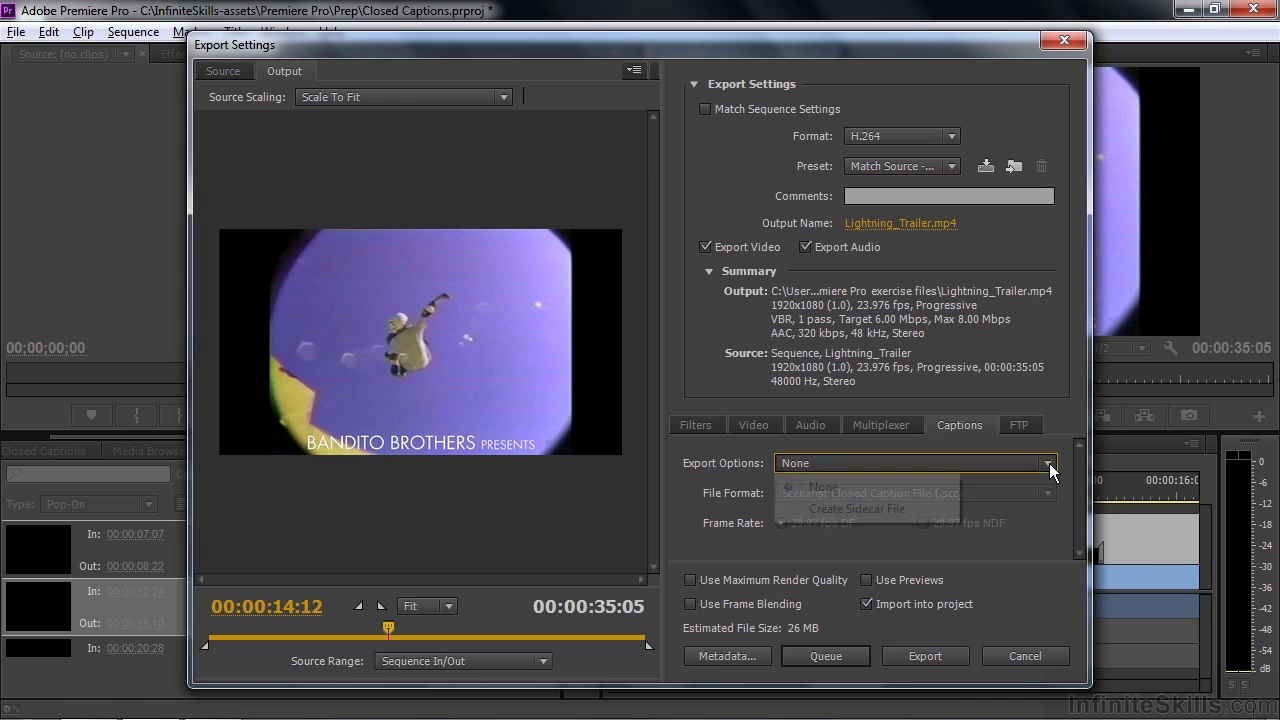
left_click(880, 509)
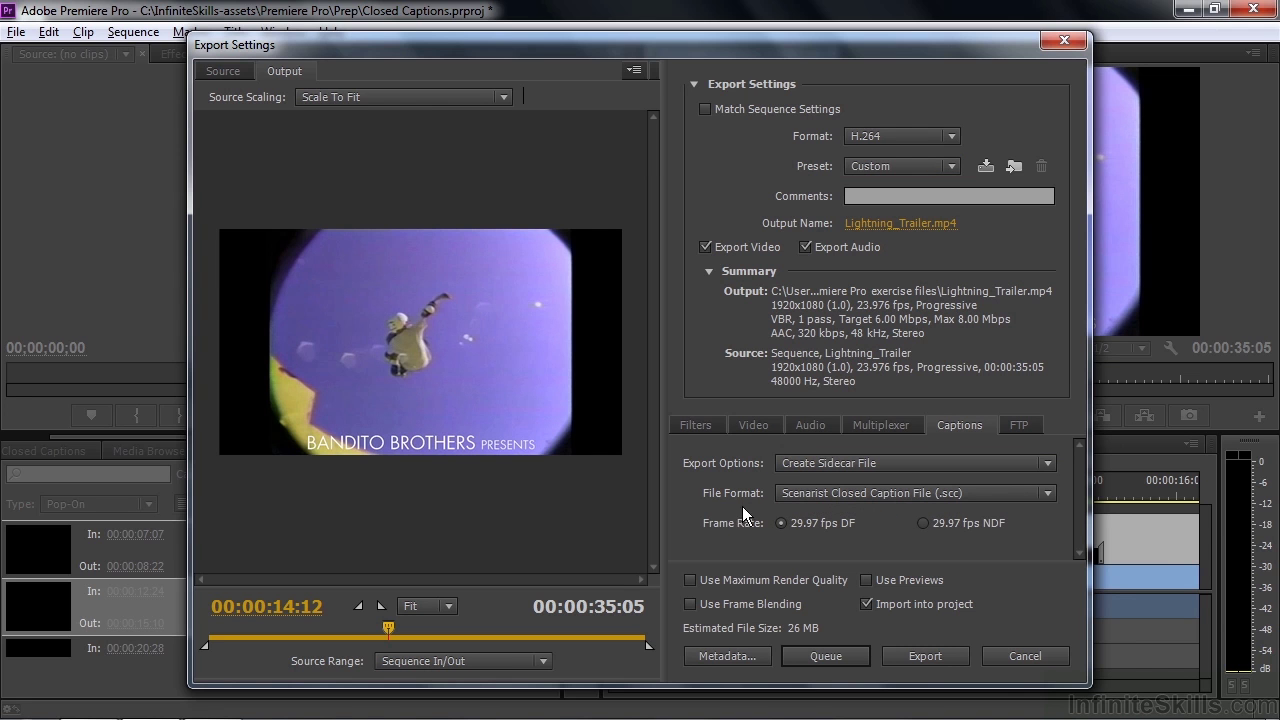
left_click(1047, 493)
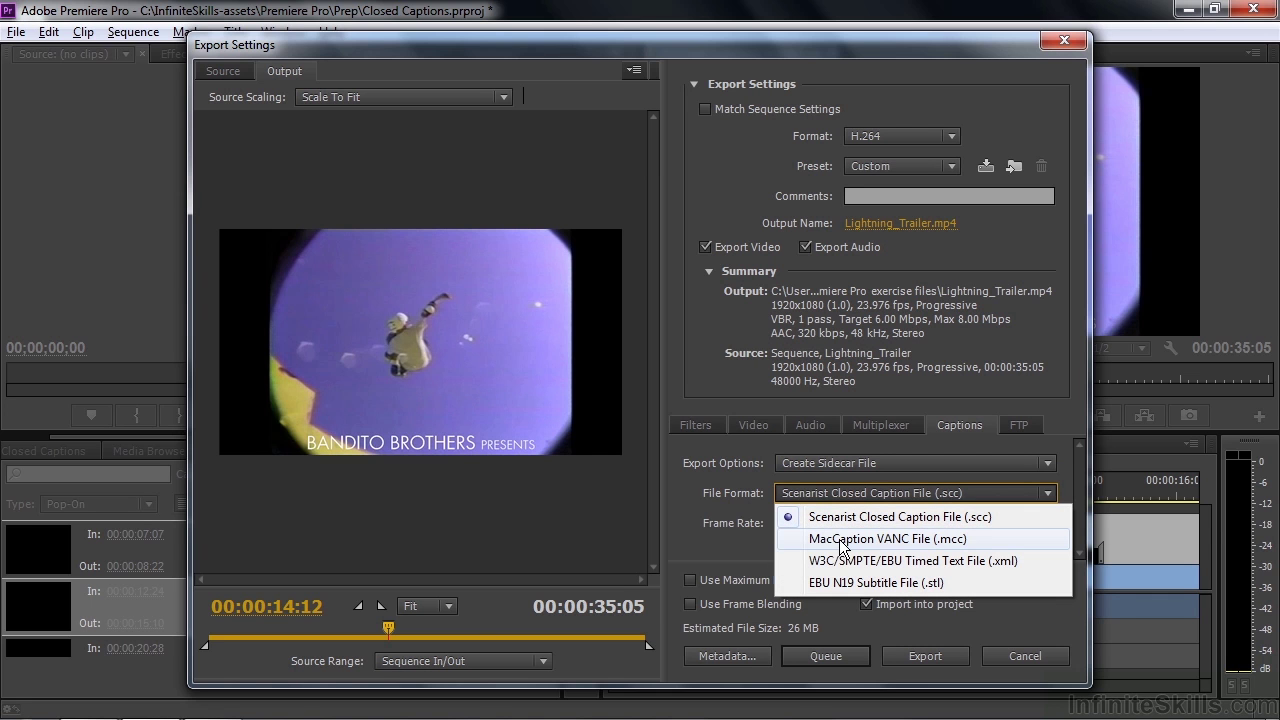
left_click(866, 517)
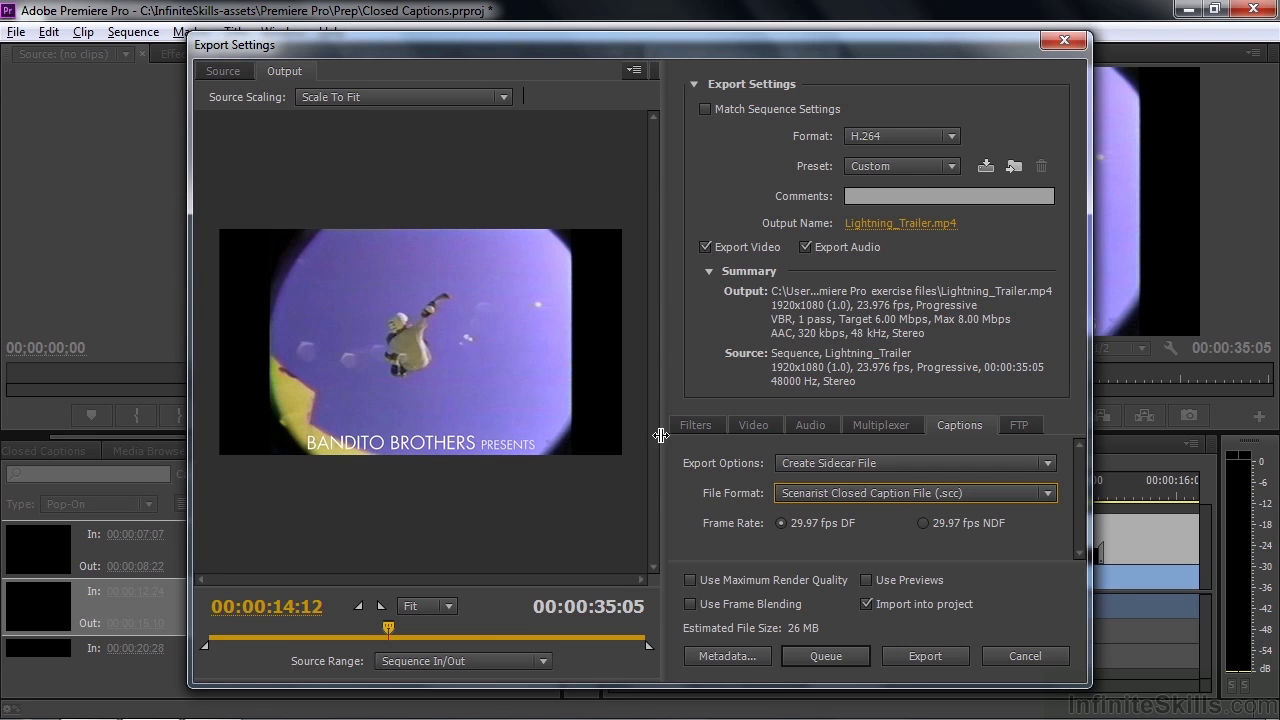
- Change the format to QuickTime (NTSC DV 24p, Lightning_Trailer.mov) and reveal the Embed in Output File caption option
left_click(953, 137)
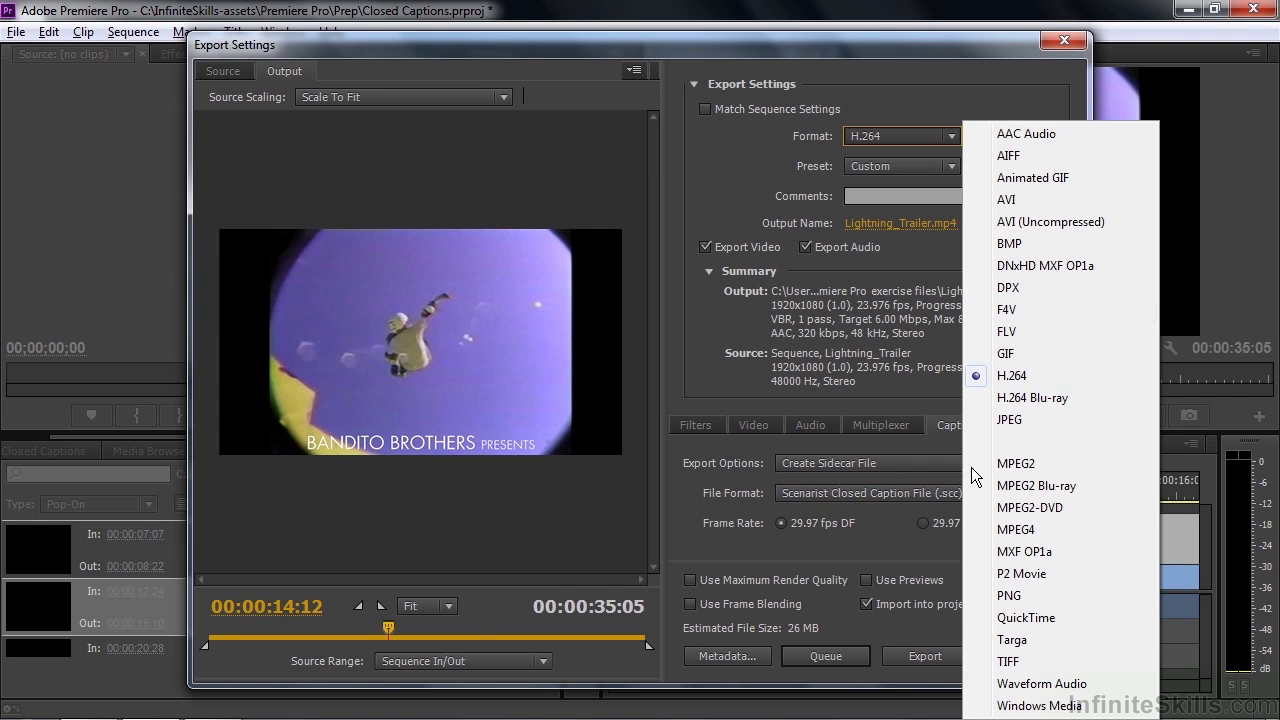
left_click(1012, 620)
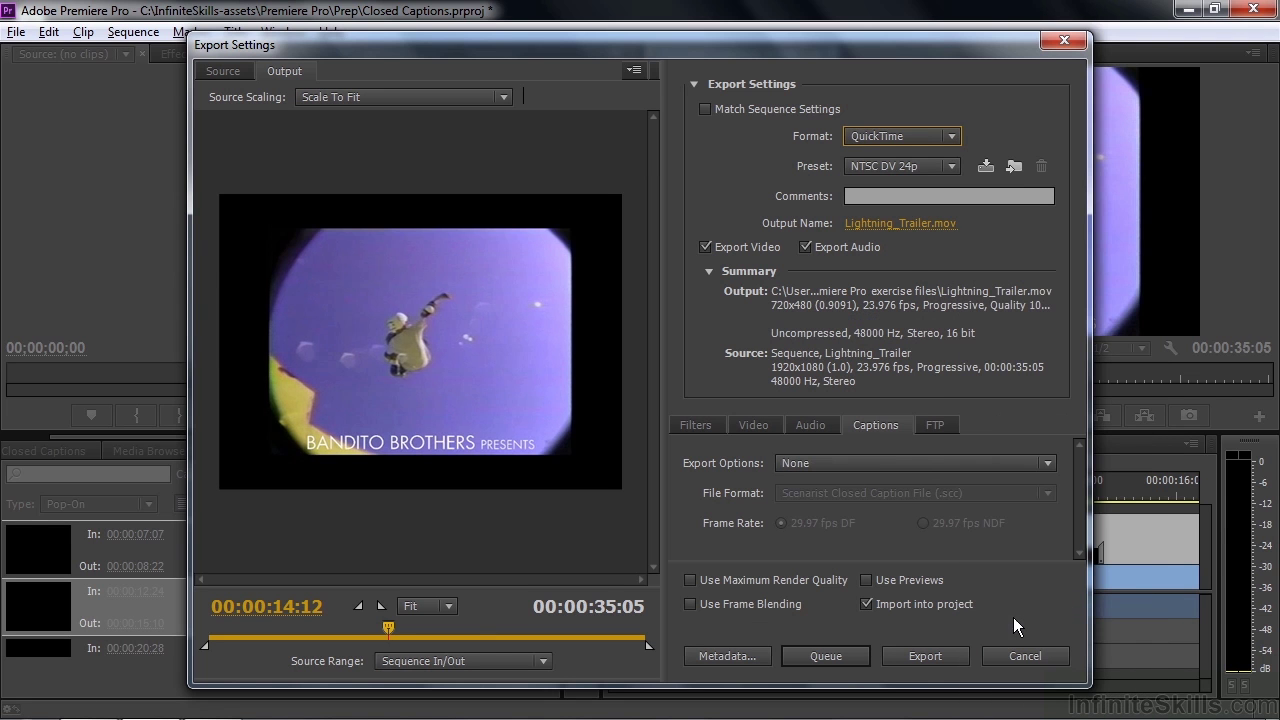
left_click(1048, 464)
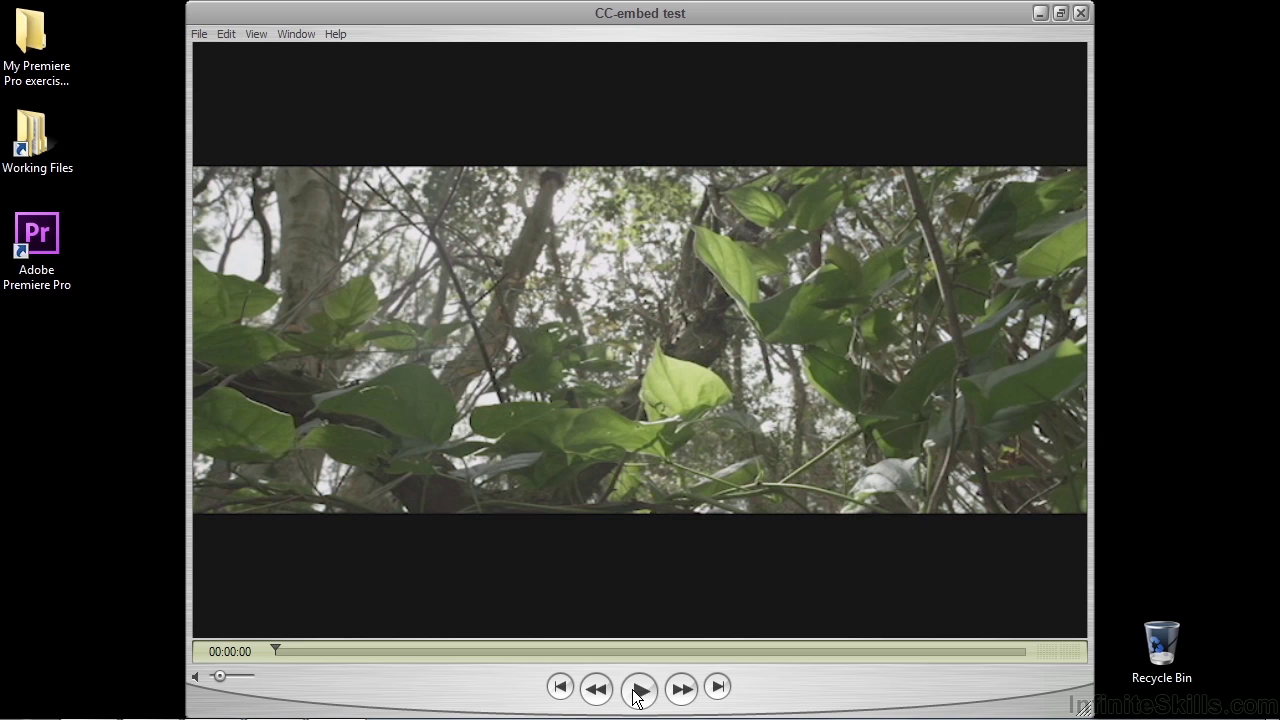
- Enable View > Show Closed Caption and play the CC-embed test movie, pausing on a captioned frame
left_click(637, 690)
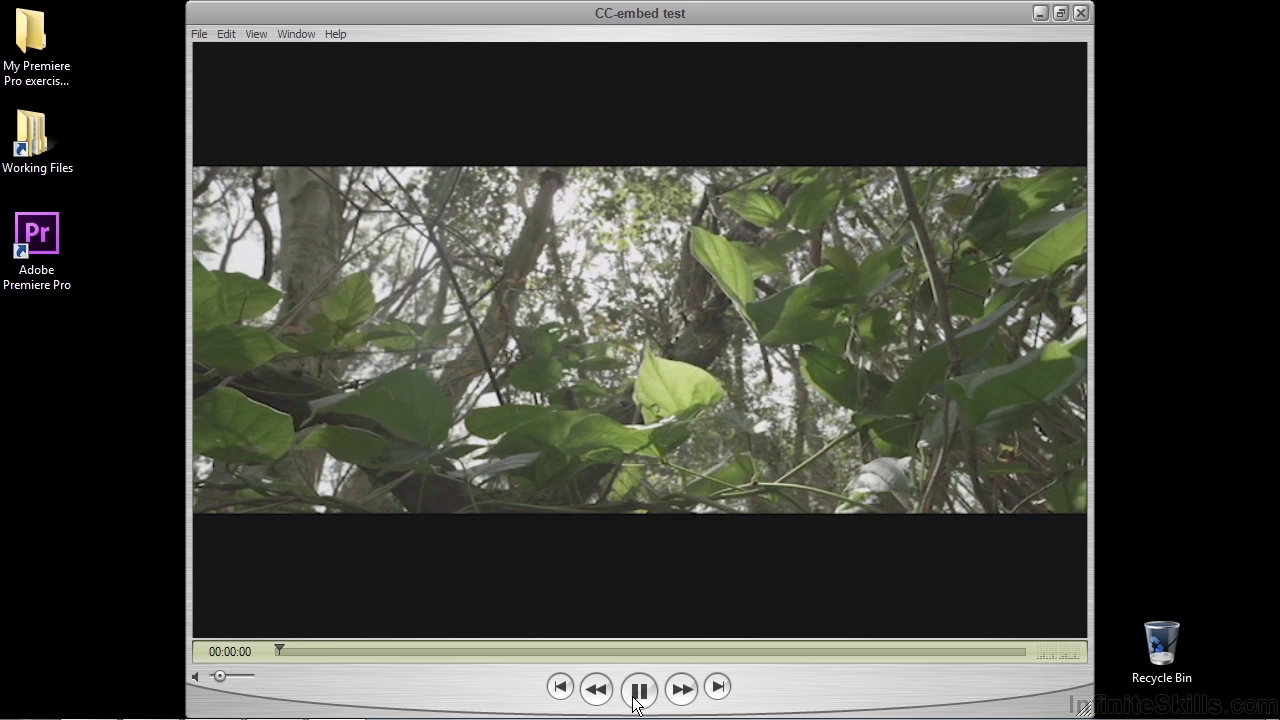
left_click(637, 690)
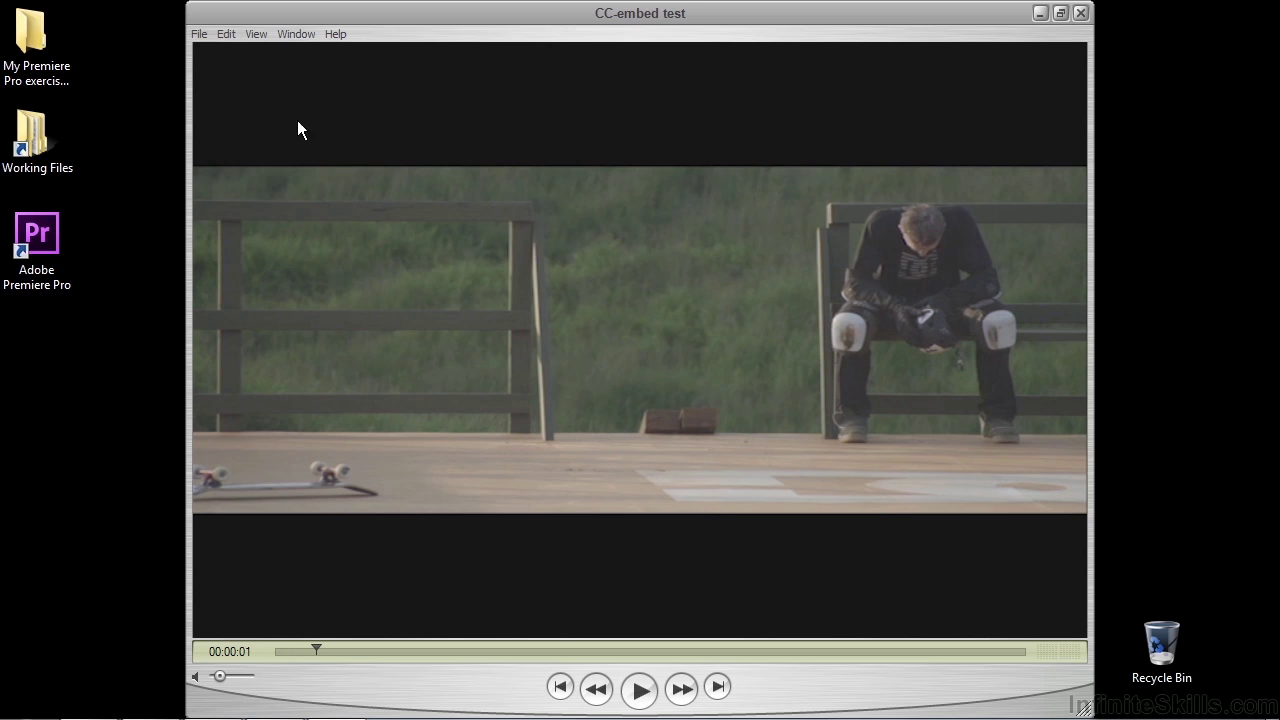
left_click(256, 34)
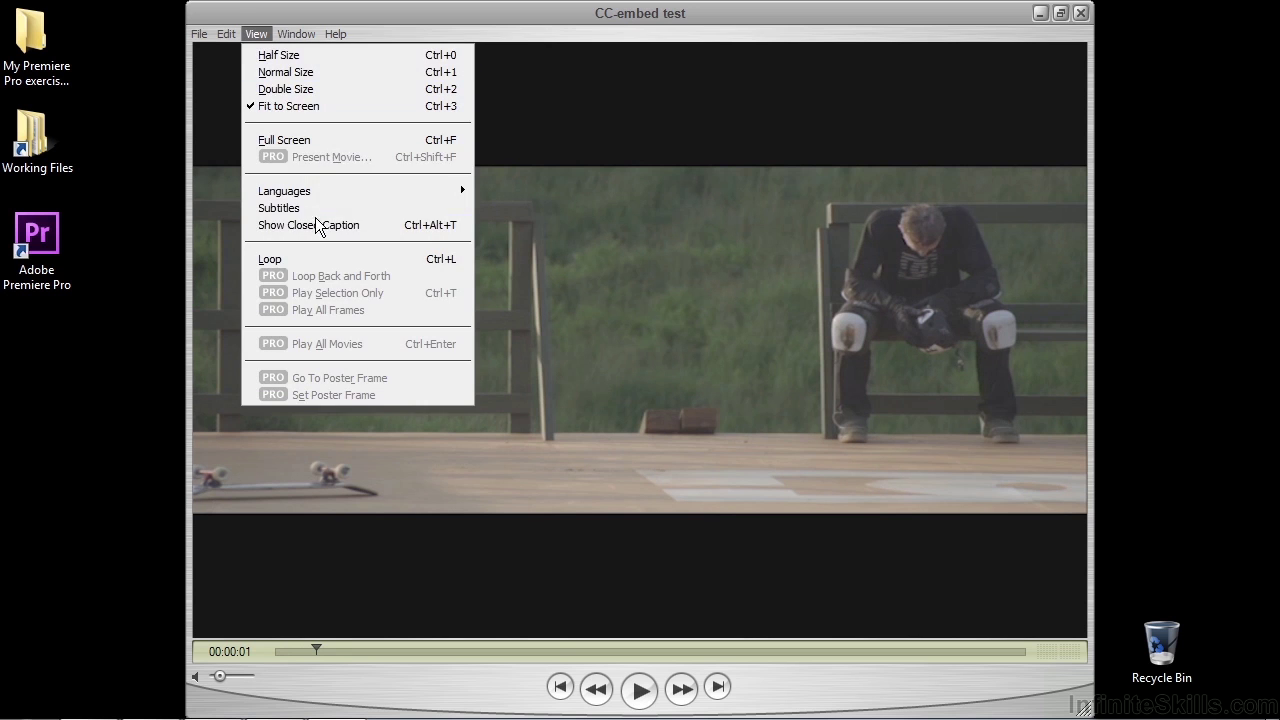
left_click(316, 225)
left_click(639, 690)
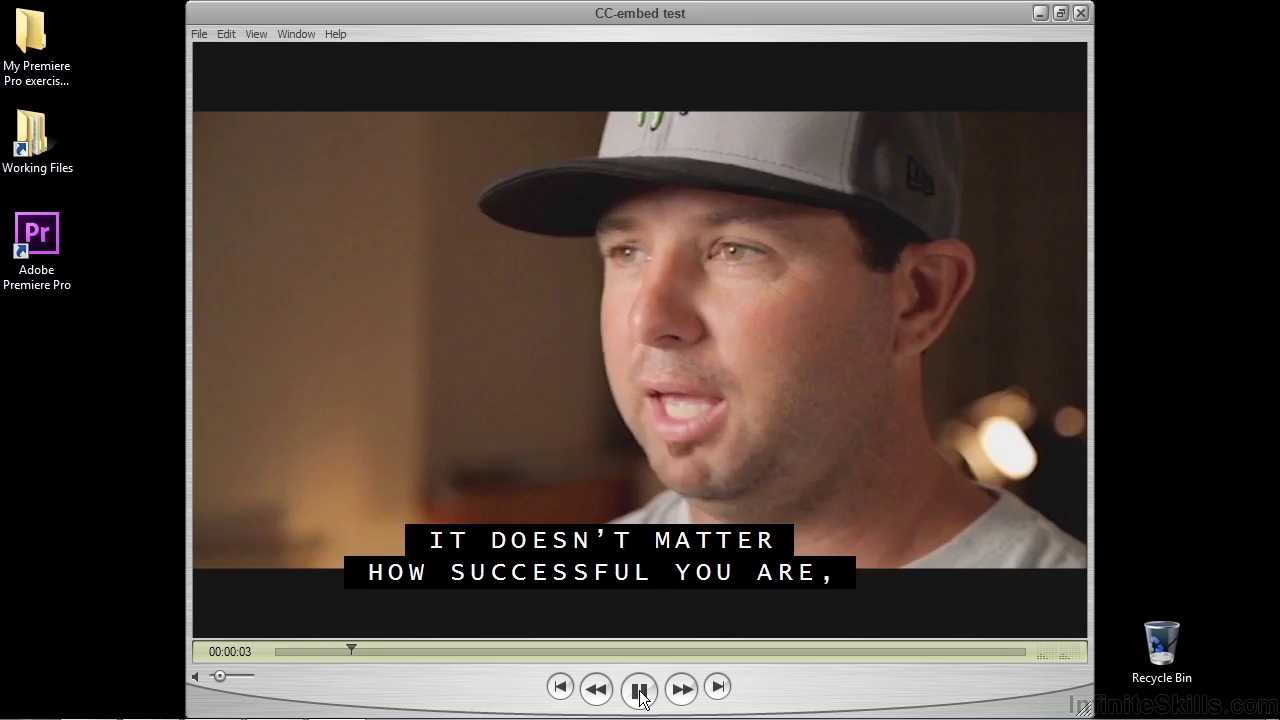
left_click(639, 690)
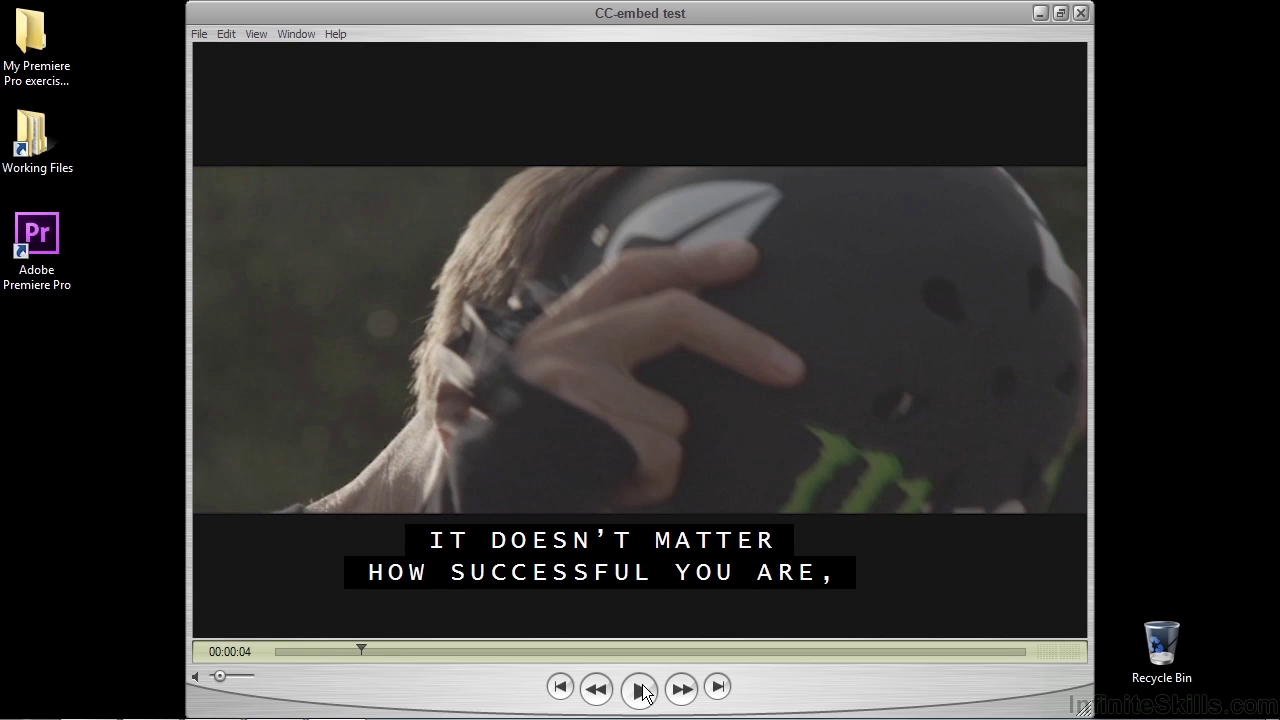